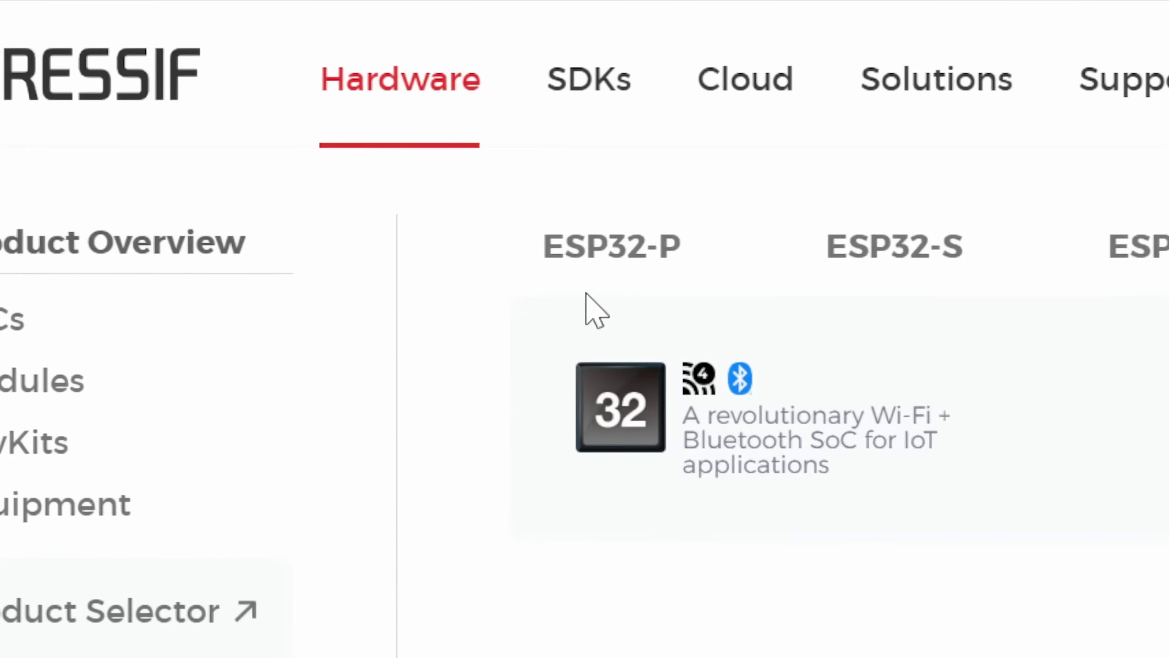
# Open the ESP32-P family tab on Espressif's site and look over the ESP32-S, C and H tabs.
pyautogui.click(418, 89)
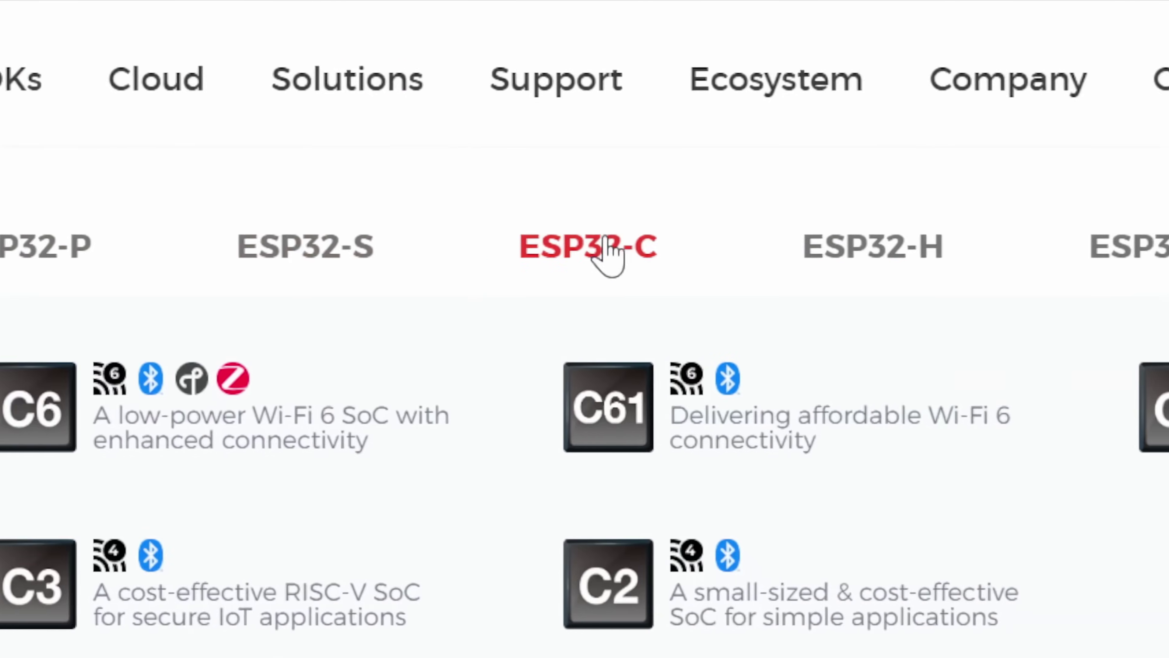
pyautogui.moveTo(605, 234)
pyautogui.moveTo(839, 240)
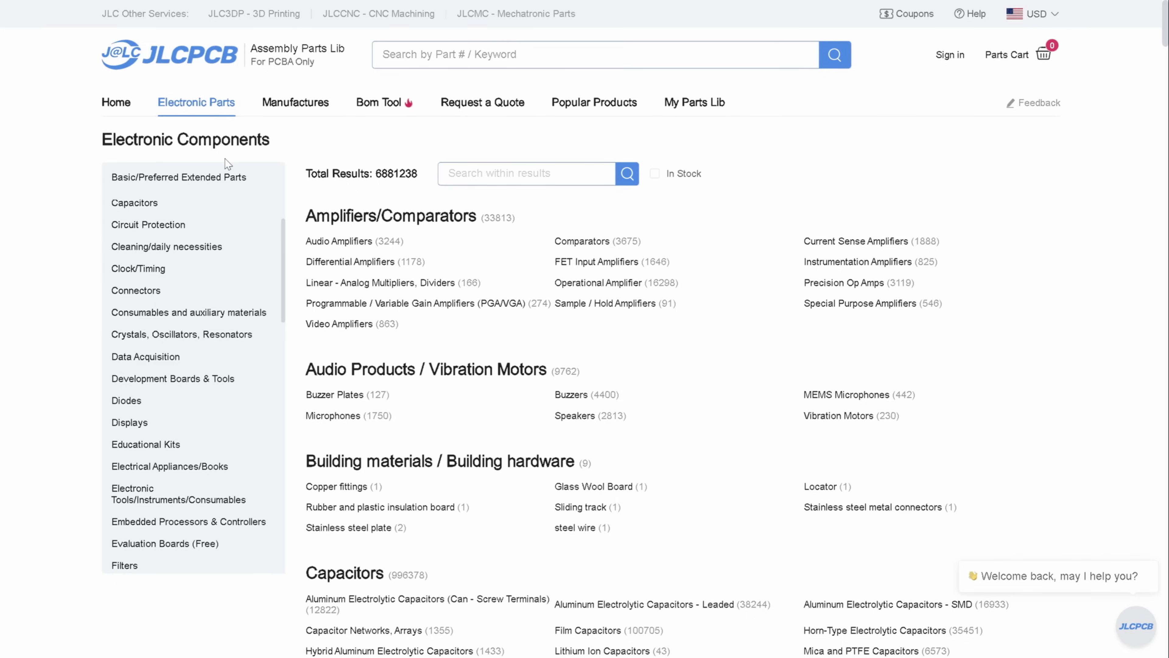
# Search JLCPCB's parts library for esp32, narrow it to esp32-s3, and scroll the ESP32-S3 results.
pyautogui.click(566, 55)
pyautogui.write('esp32')
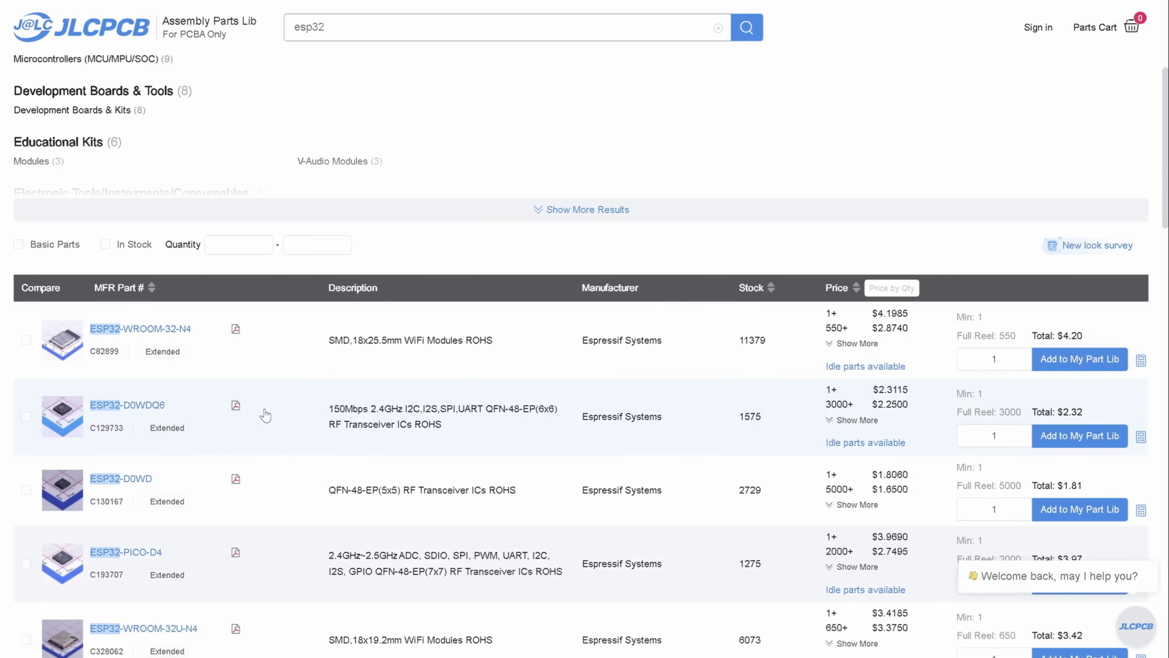
pyautogui.scroll(-3, 308, 485)
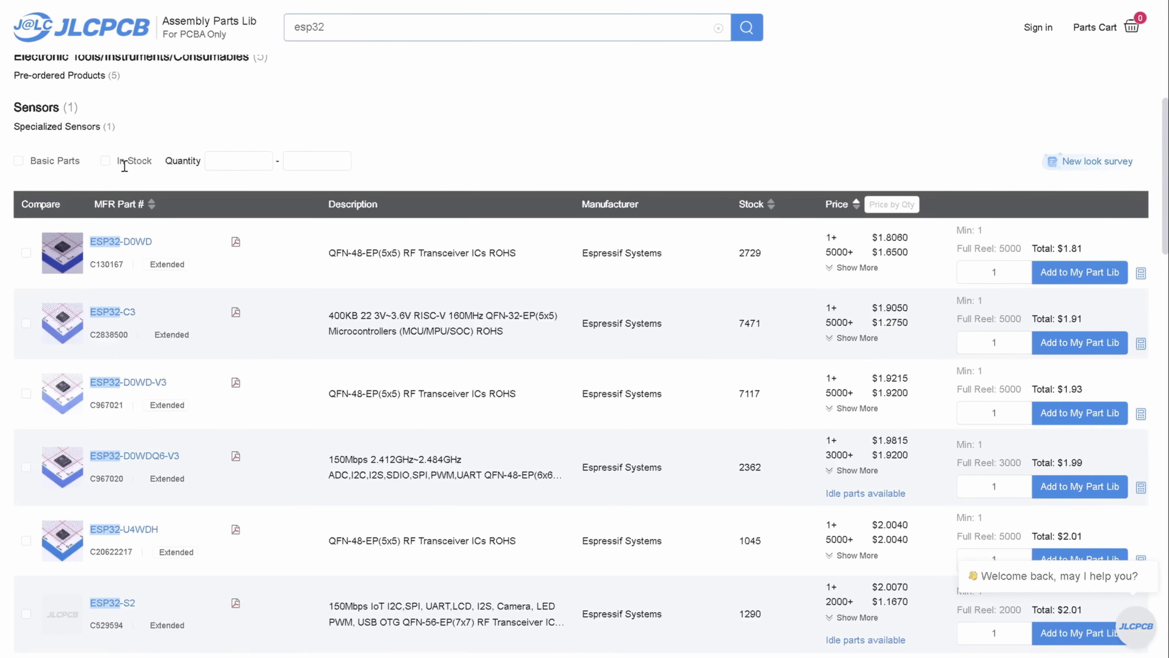
pyautogui.scroll(6, 184, 116)
pyautogui.click(390, 27)
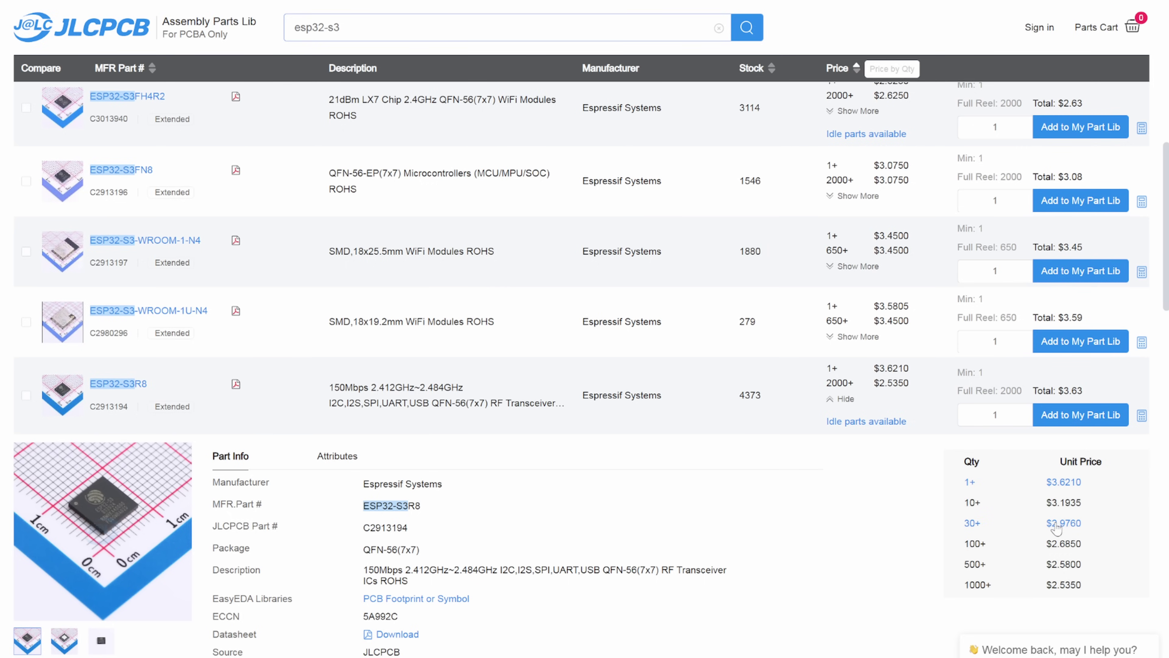
pyautogui.scroll(-3, 907, 527)
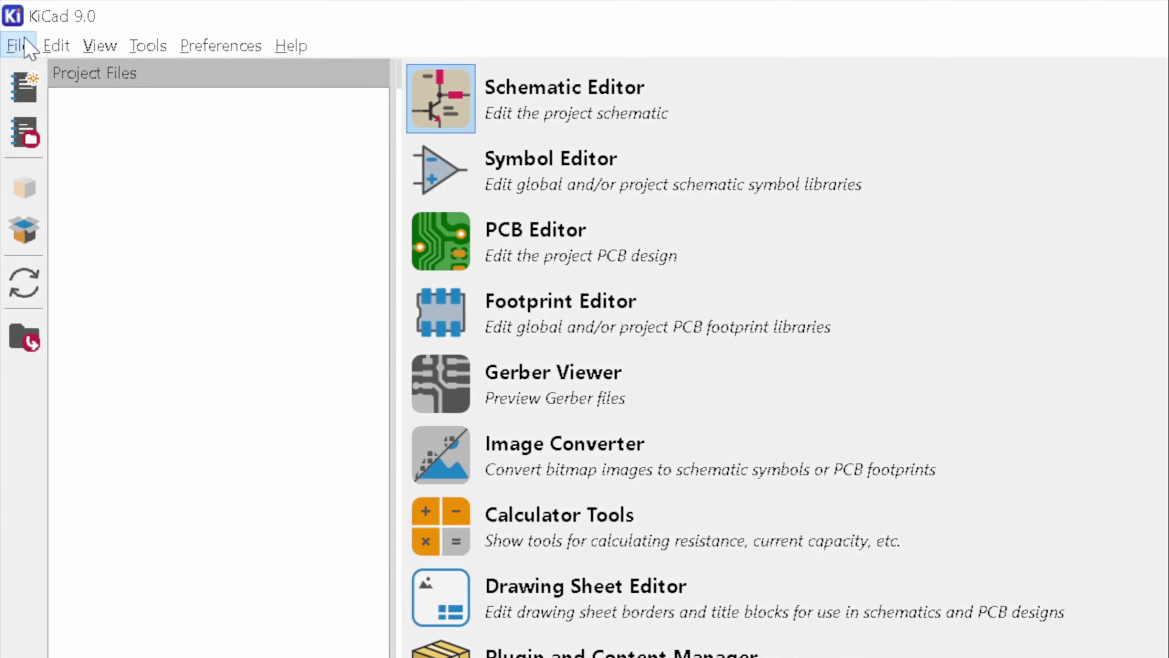
# Open esp32_mine's schematic and preview ESP32-C3-WROOM-02U, S2-WROVER, WROOM-32D and WROOM-32E symbols.
pyautogui.click(24, 45)
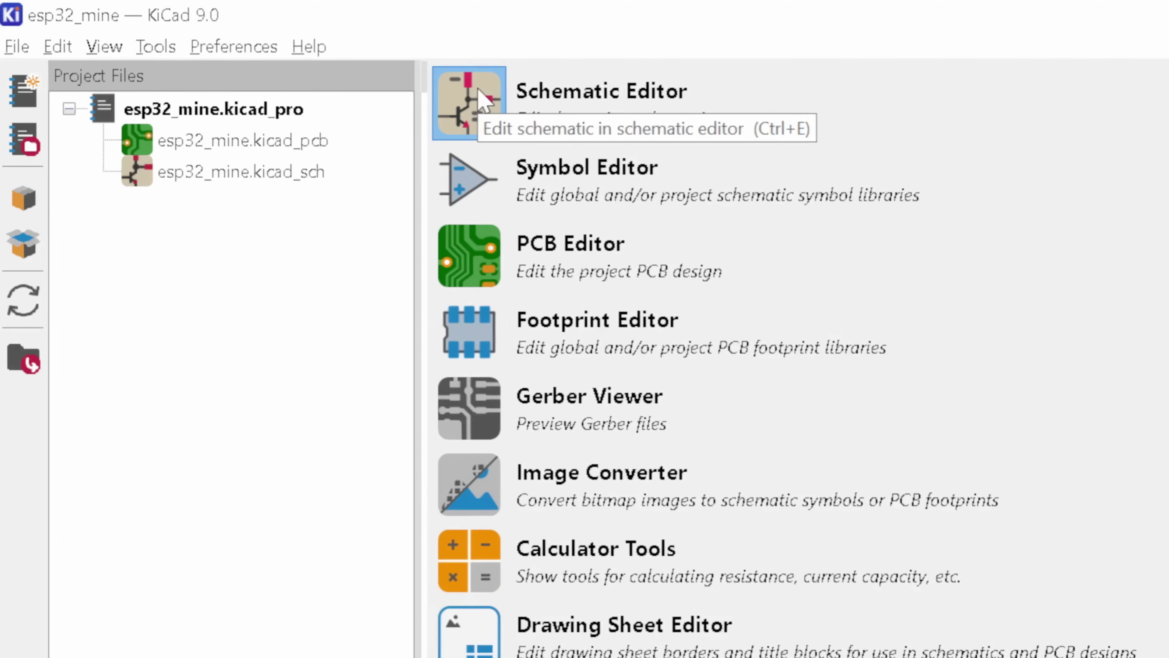
pyautogui.click(481, 97)
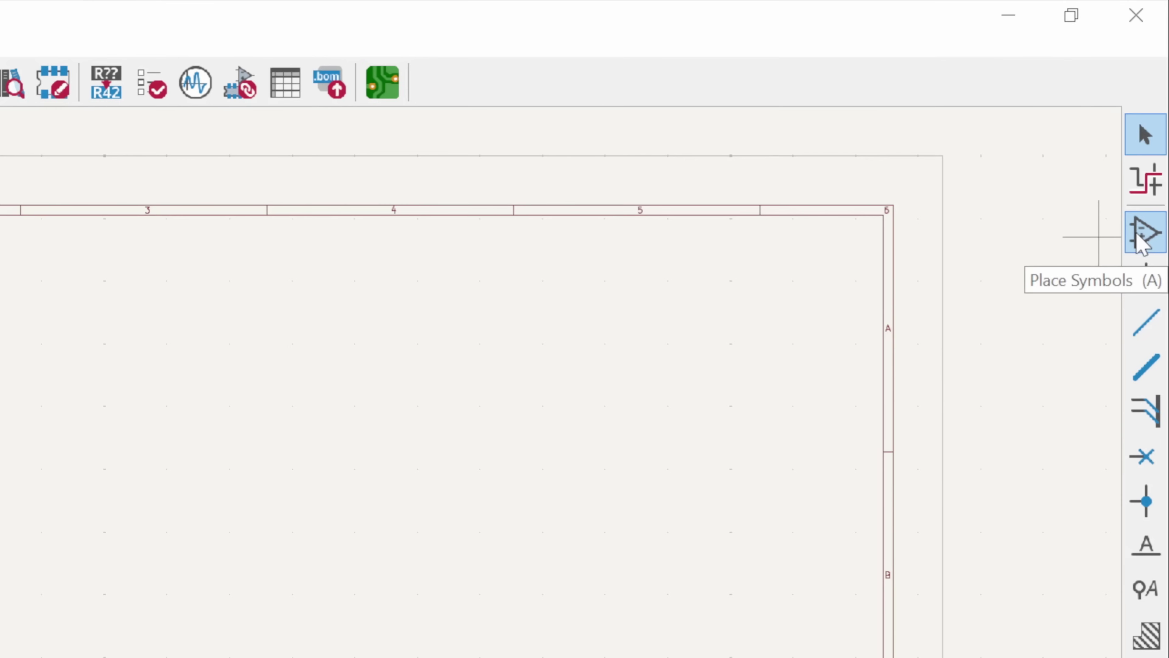
pyautogui.click(1140, 236)
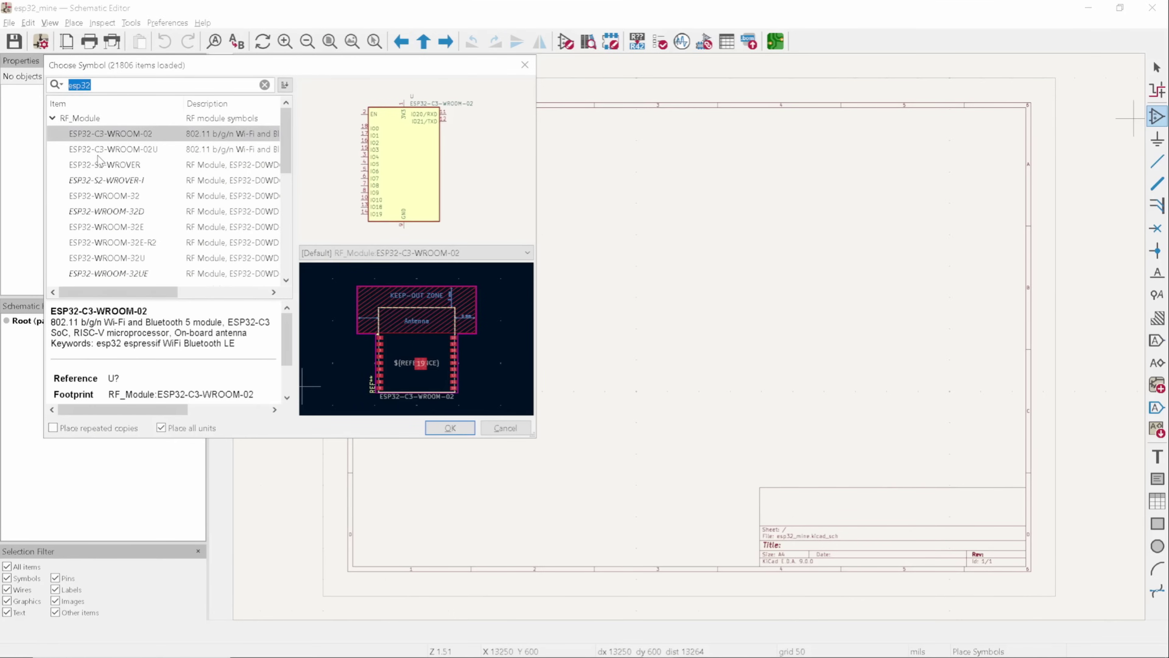
pyautogui.press('Down')
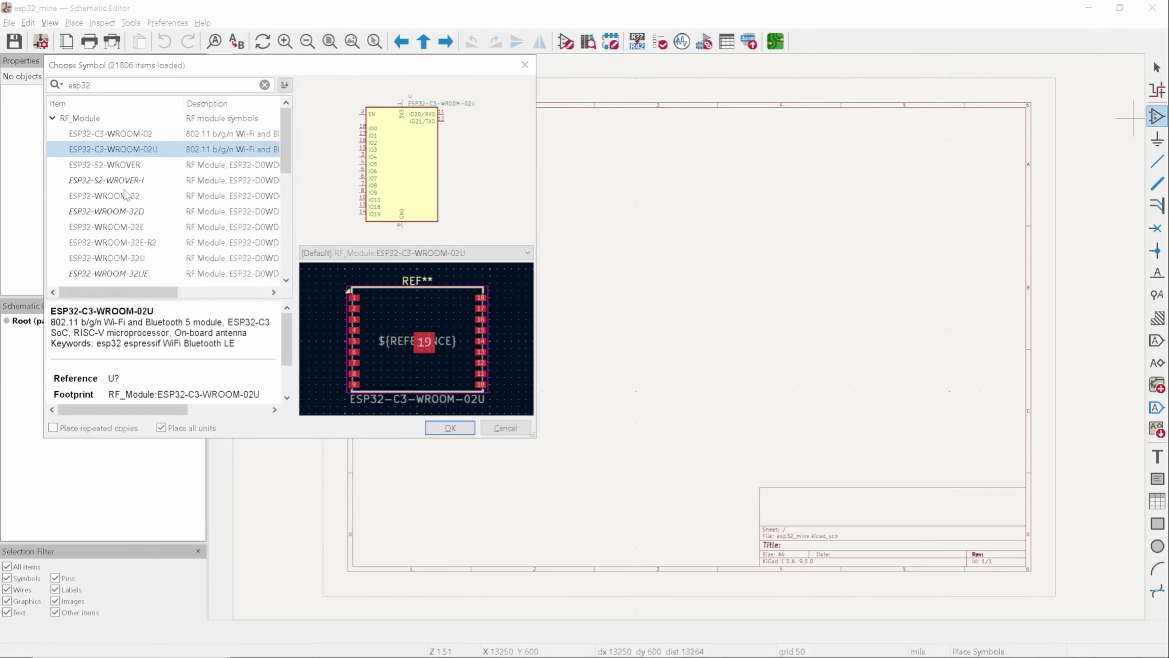
pyautogui.press('Down')
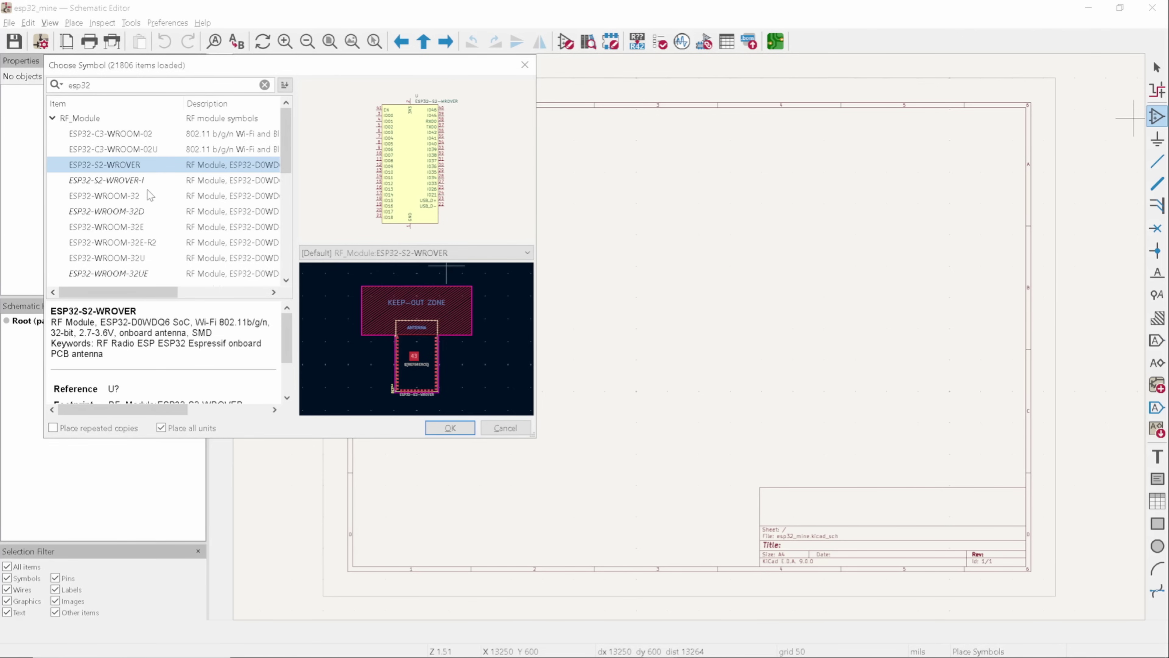
pyautogui.press('Down')
pyautogui.click(133, 210)
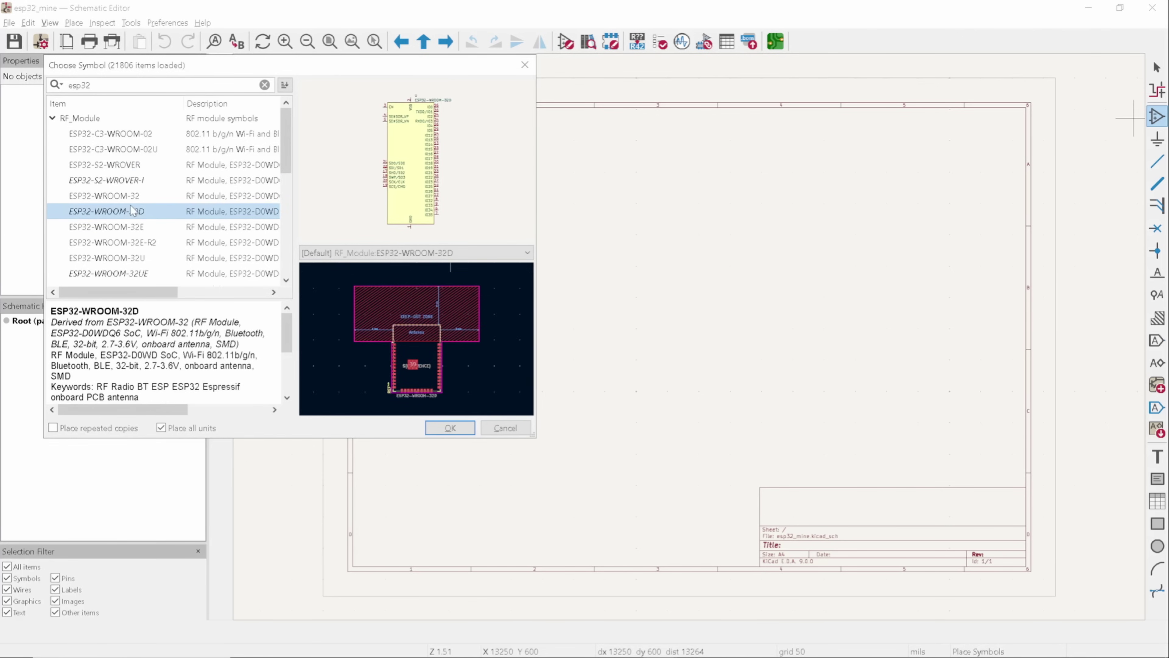
pyautogui.click(137, 227)
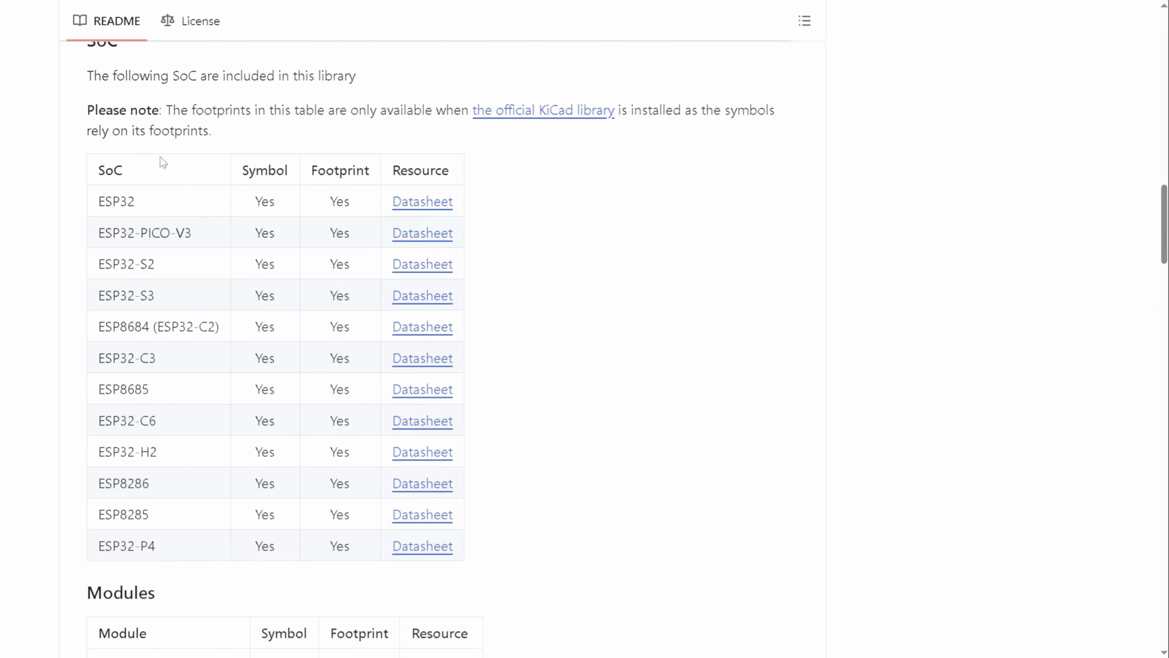
# Scroll through the README's tables of supported SoCs, Modules and Development Boards.
pyautogui.scroll(-7, 162, 162)
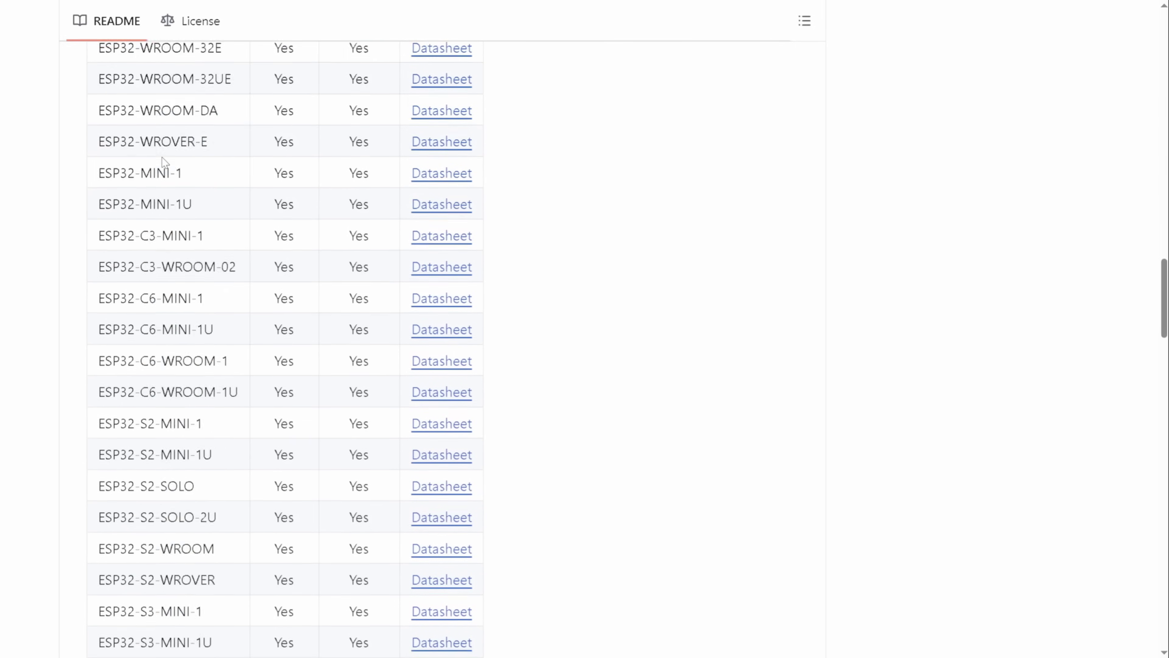
pyautogui.scroll(-10, 165, 162)
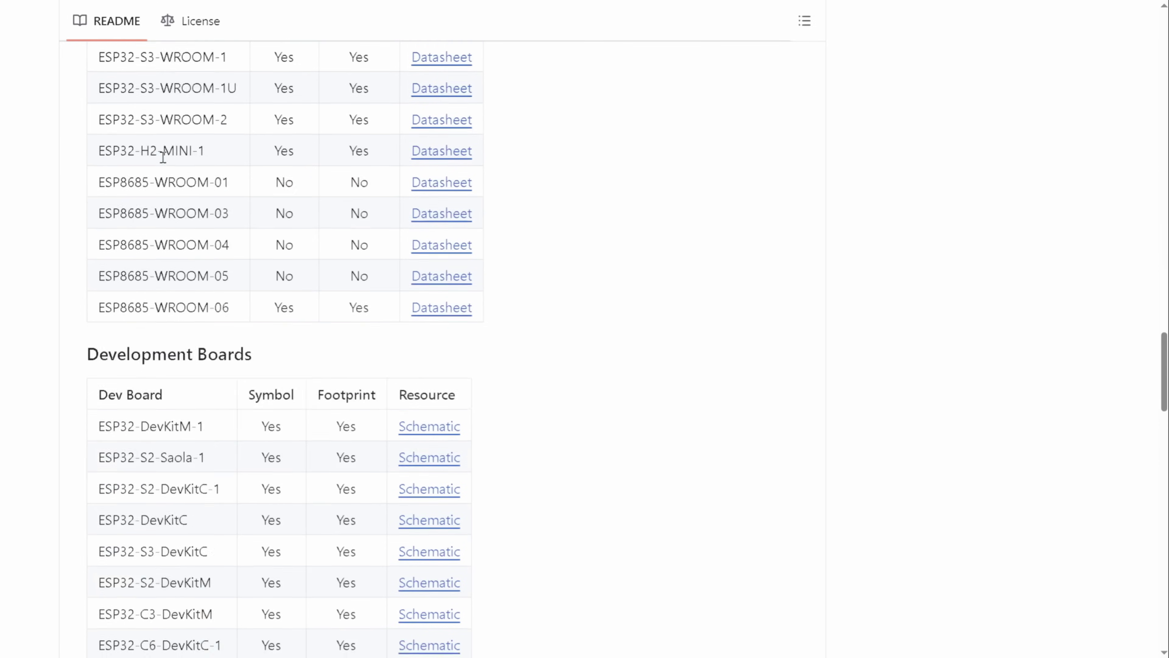
pyautogui.scroll(-3, 163, 158)
pyautogui.scroll(-5, 162, 162)
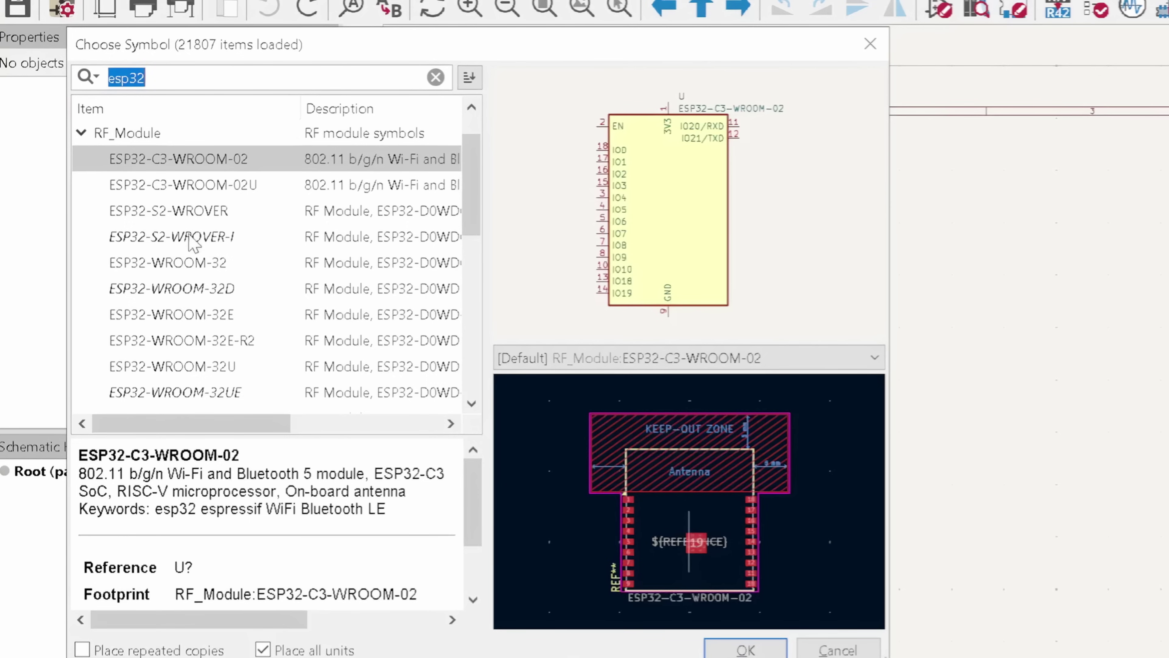
# Scroll to MCU_Espressif and place the ESP32-S3 symbol with its QFN-56 7x7mm footprint.
pyautogui.click(194, 288)
pyautogui.scroll(-2, 193, 281)
pyautogui.scroll(-4, 197, 290)
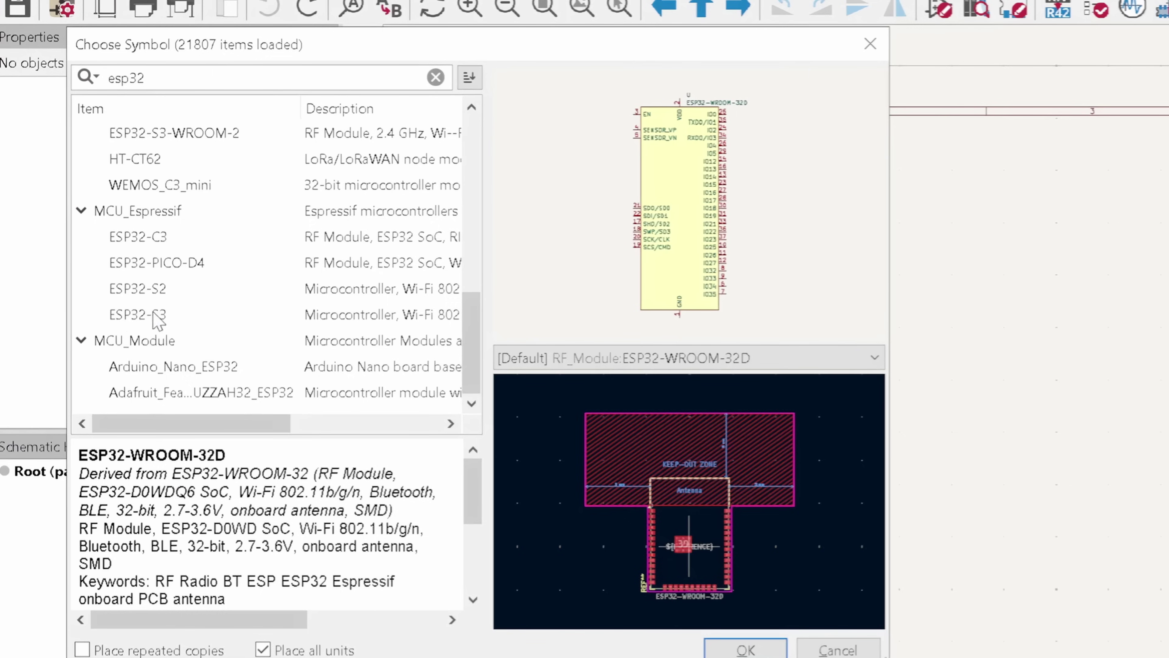
pyautogui.click(158, 314)
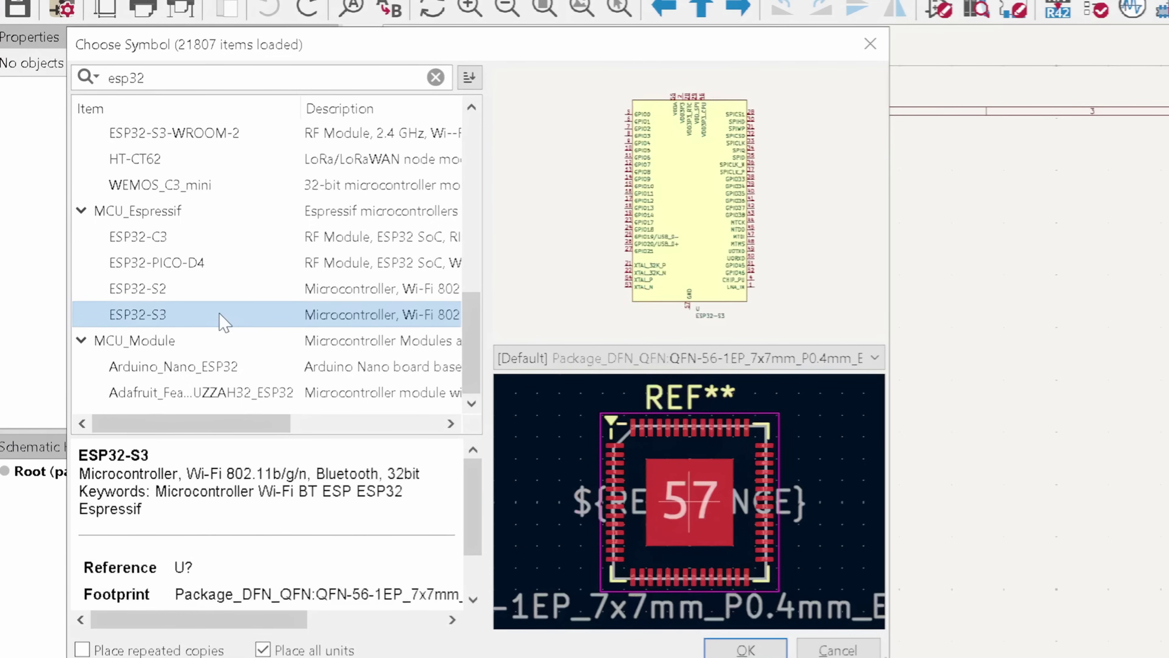
pyautogui.doubleClick(200, 317)
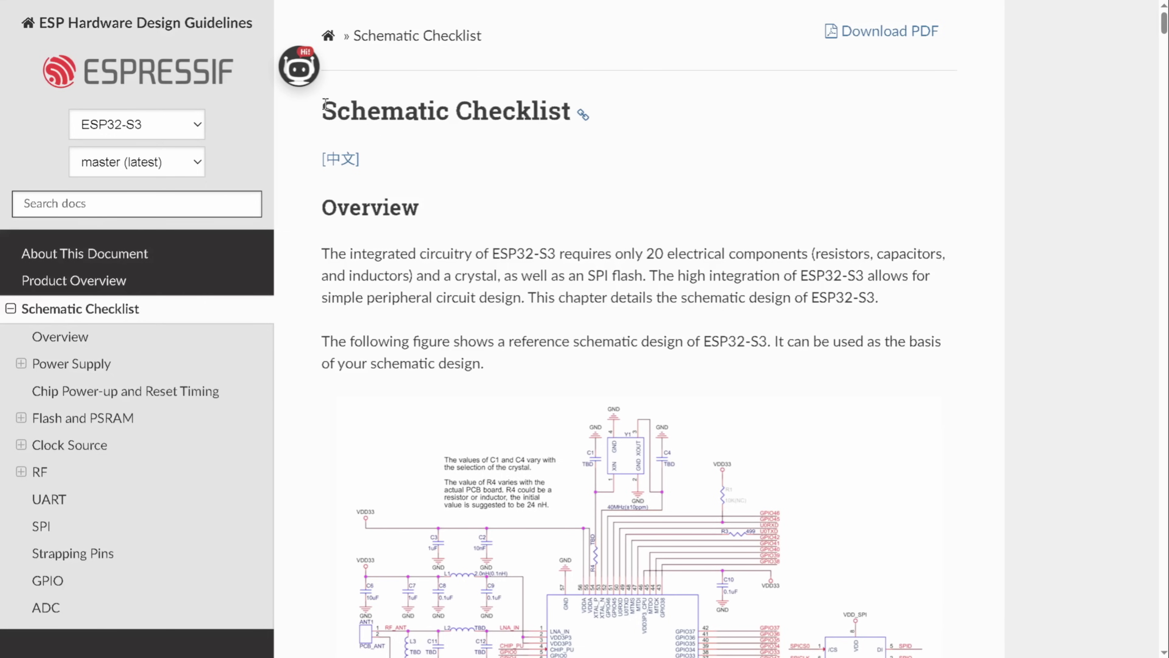
# Scroll the ESP32-S3 Schematic Checklist page down to the reference schematic figure.
pyautogui.moveTo(325, 108); pyautogui.dragTo(556, 124)
pyautogui.scroll(-5, 556, 295)
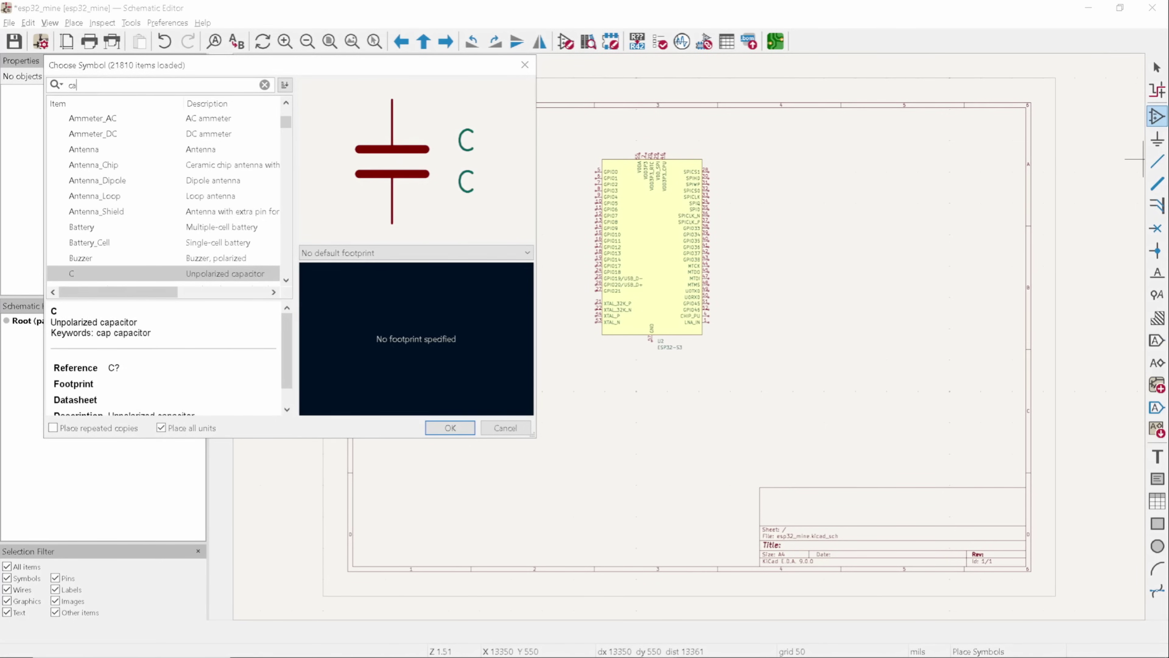
# Place a C capacitor, an R resistor and an L inductor on the sheet beside the ESP32-S3.
pyautogui.write('pac')
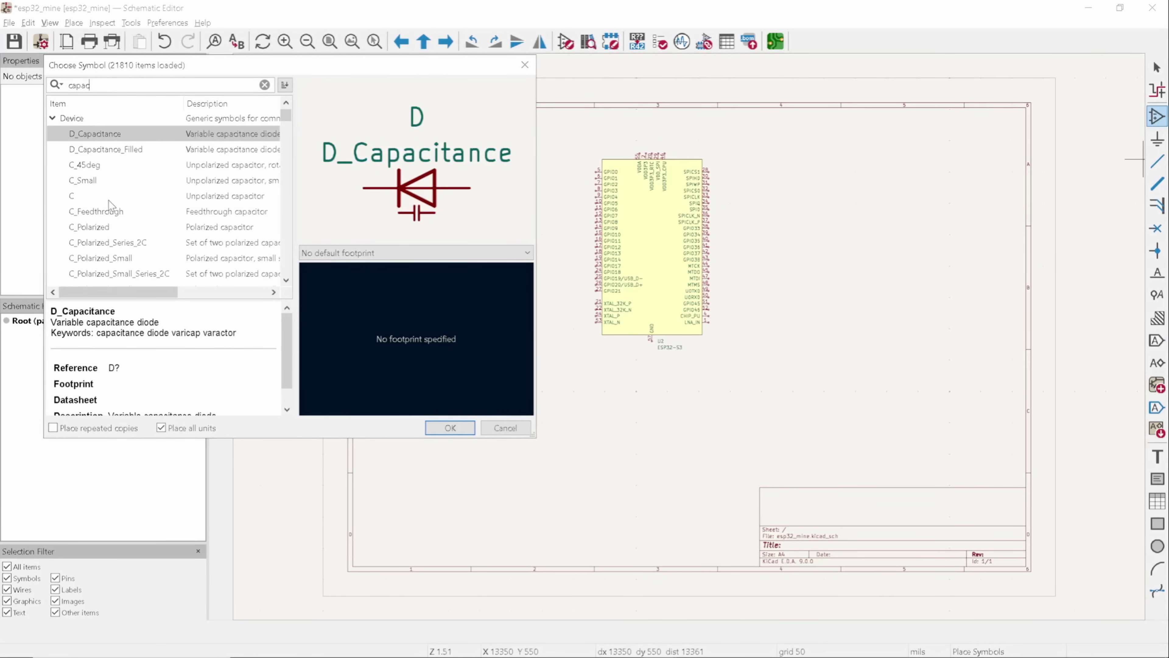
pyautogui.doubleClick(108, 198)
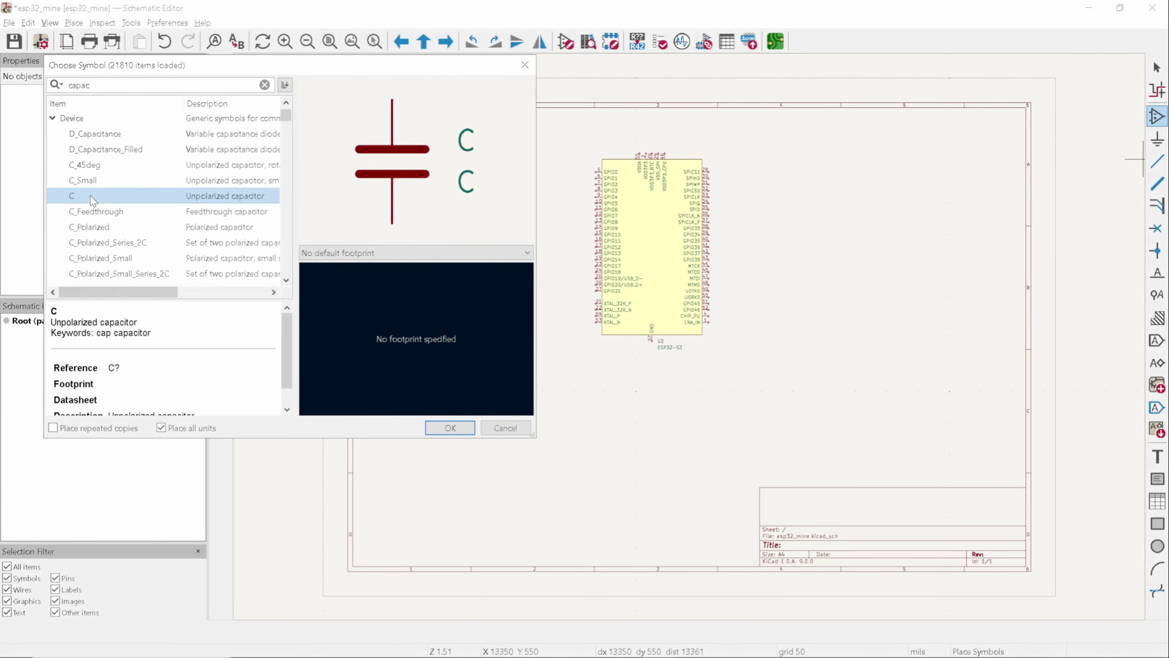
pyautogui.click(870, 206)
pyautogui.write('re')
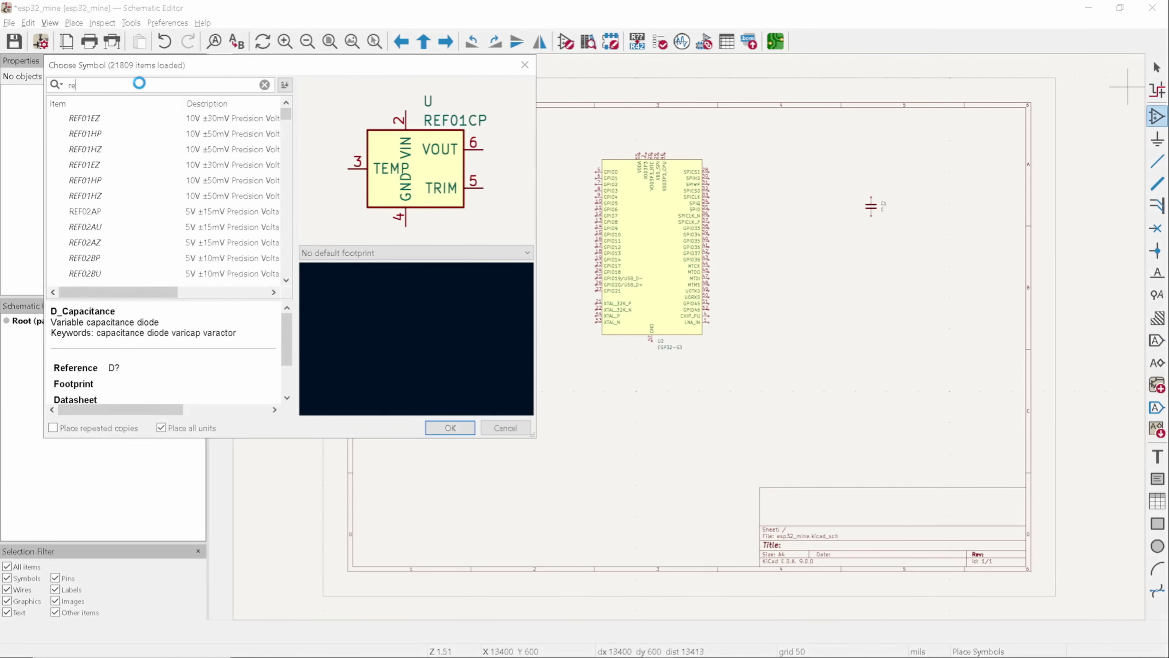
pyautogui.write('sis')
pyautogui.click(84, 149)
pyautogui.doubleClick(85, 149)
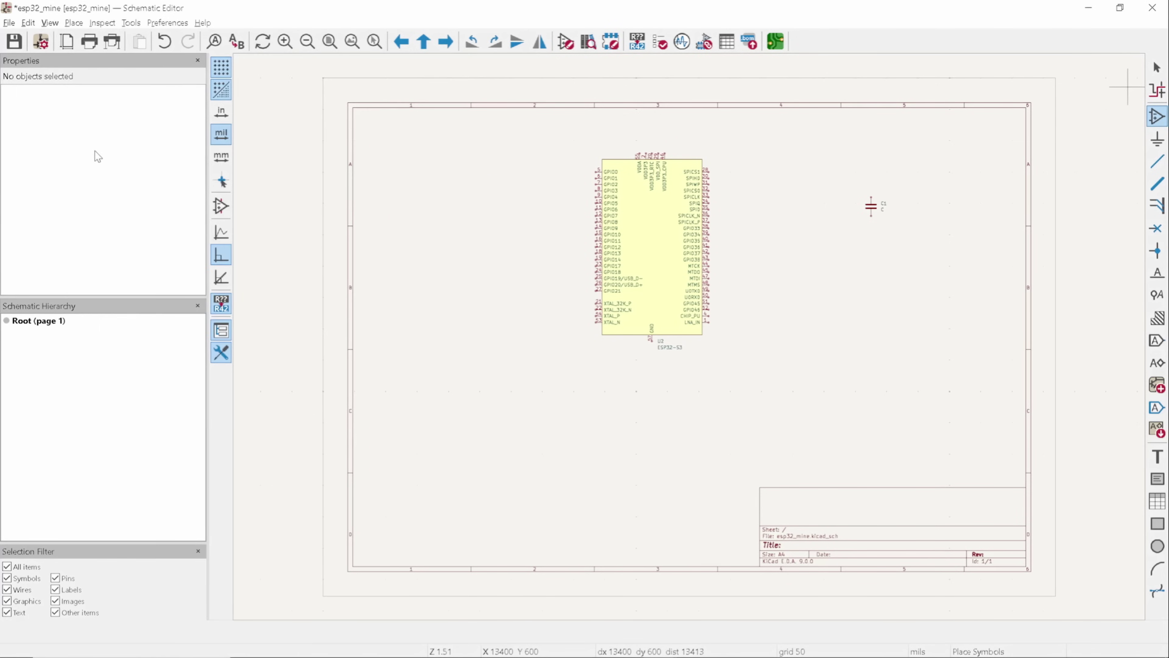
pyautogui.click(934, 229)
pyautogui.write('in')
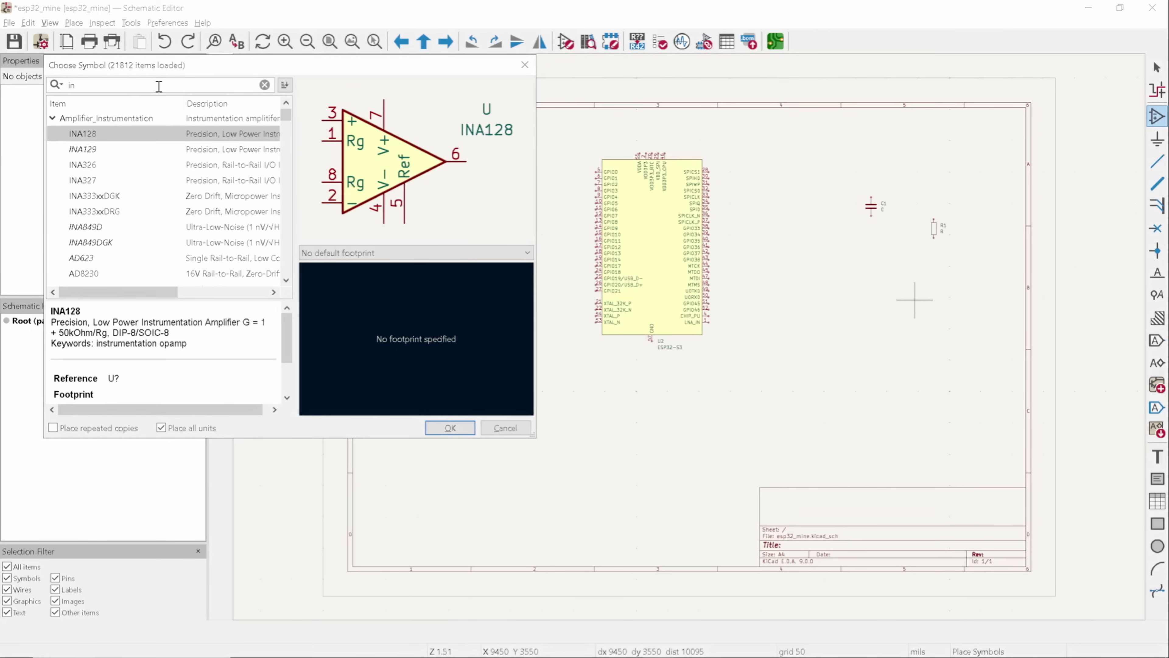
pyautogui.write('du')
pyautogui.press('Return')
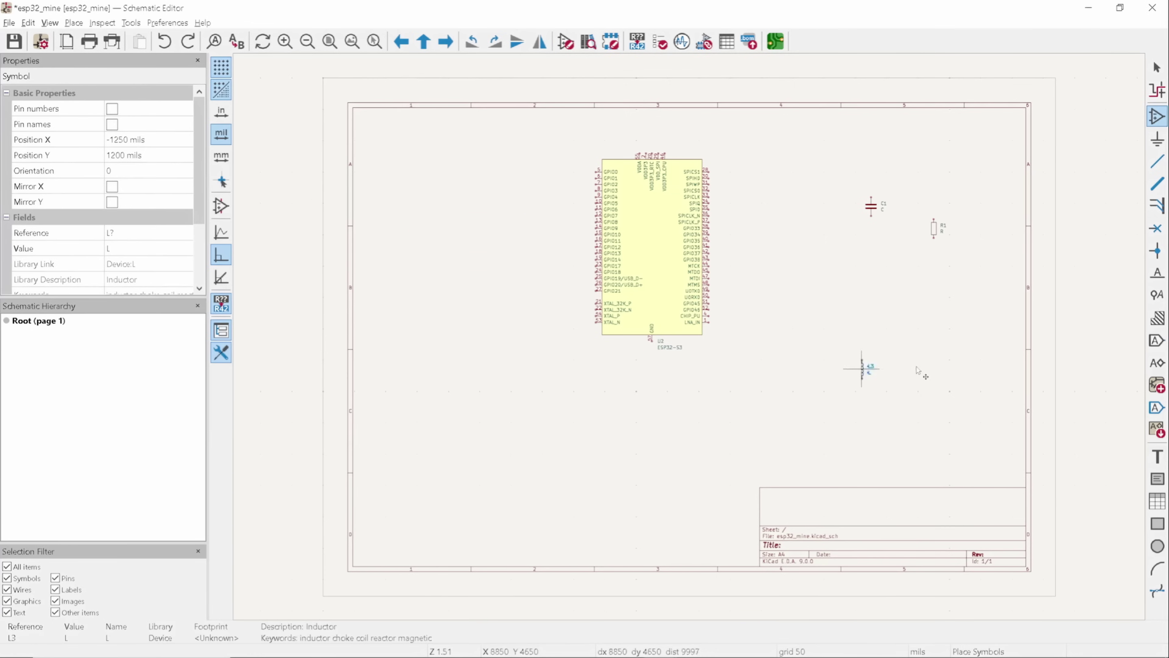
pyautogui.click(906, 278)
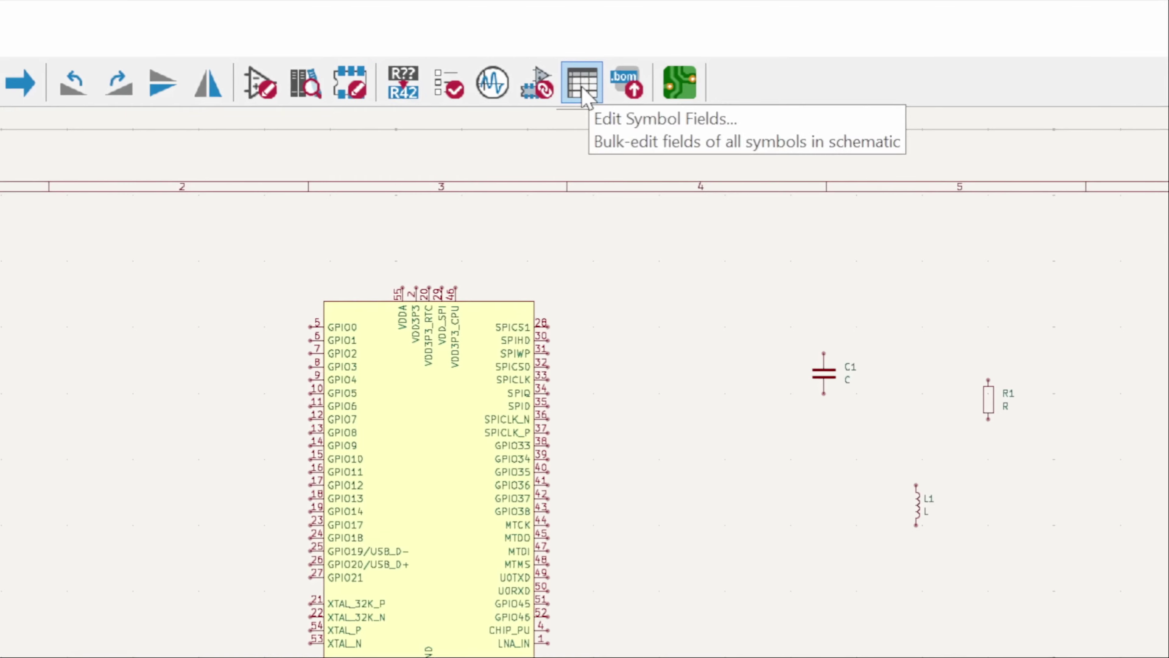
# Add an 'MNF PART NUMBER' field and set it to C2913196 on the ESP32-S3 symbol.
pyautogui.click(582, 83)
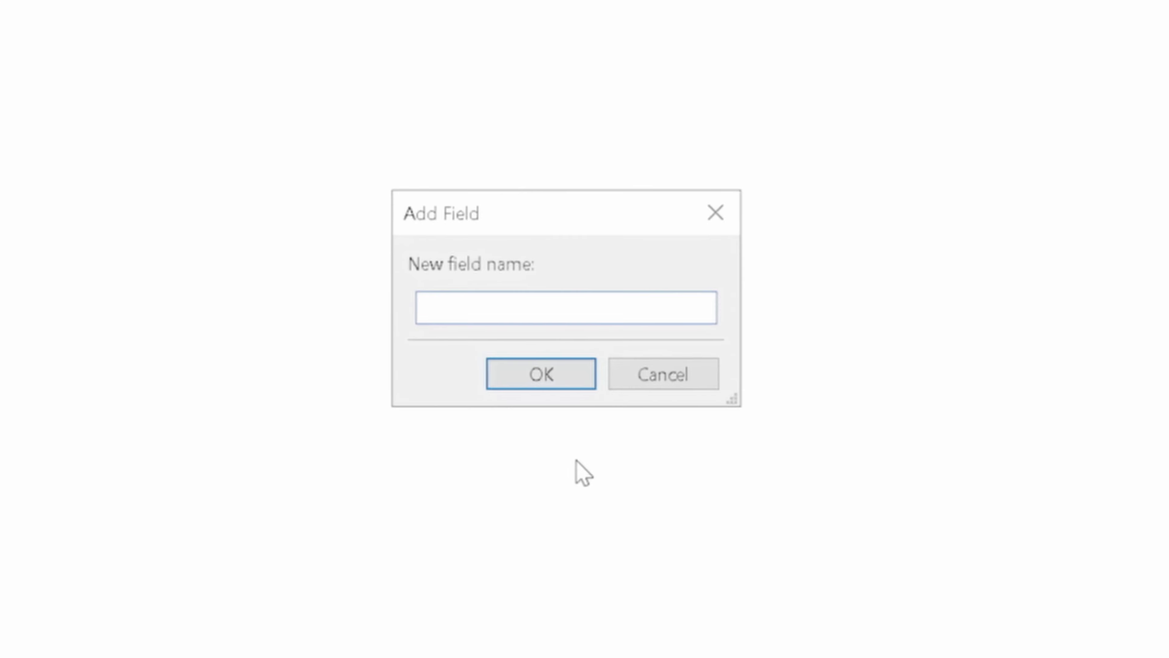
pyautogui.write('MN')
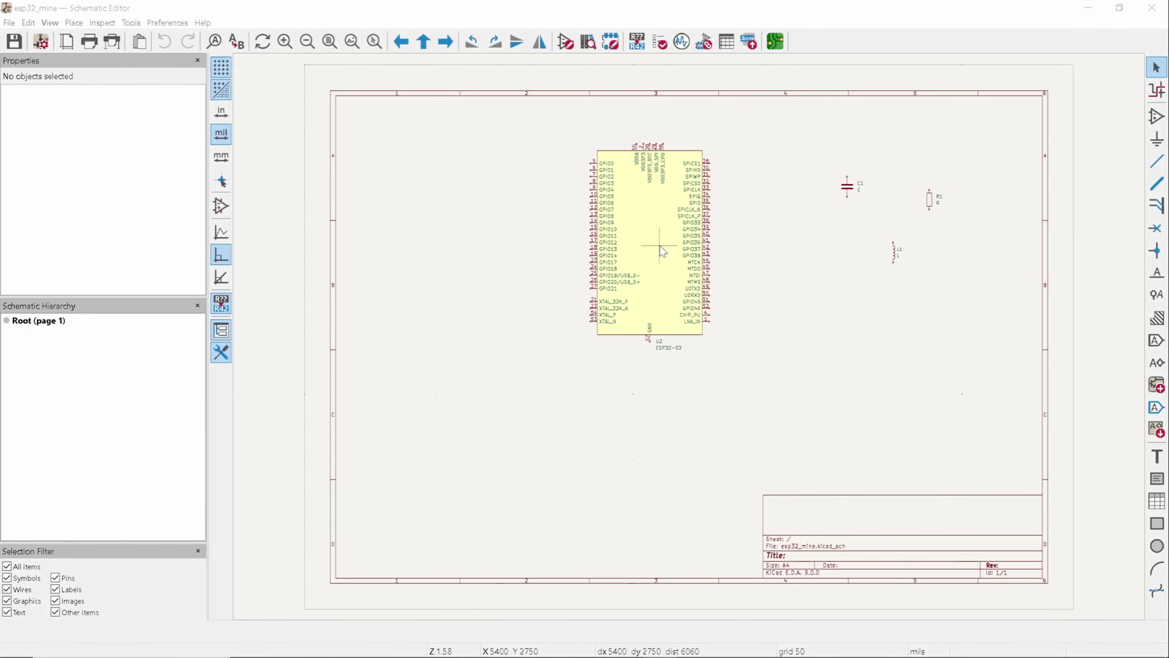
pyautogui.doubleClick(662, 251)
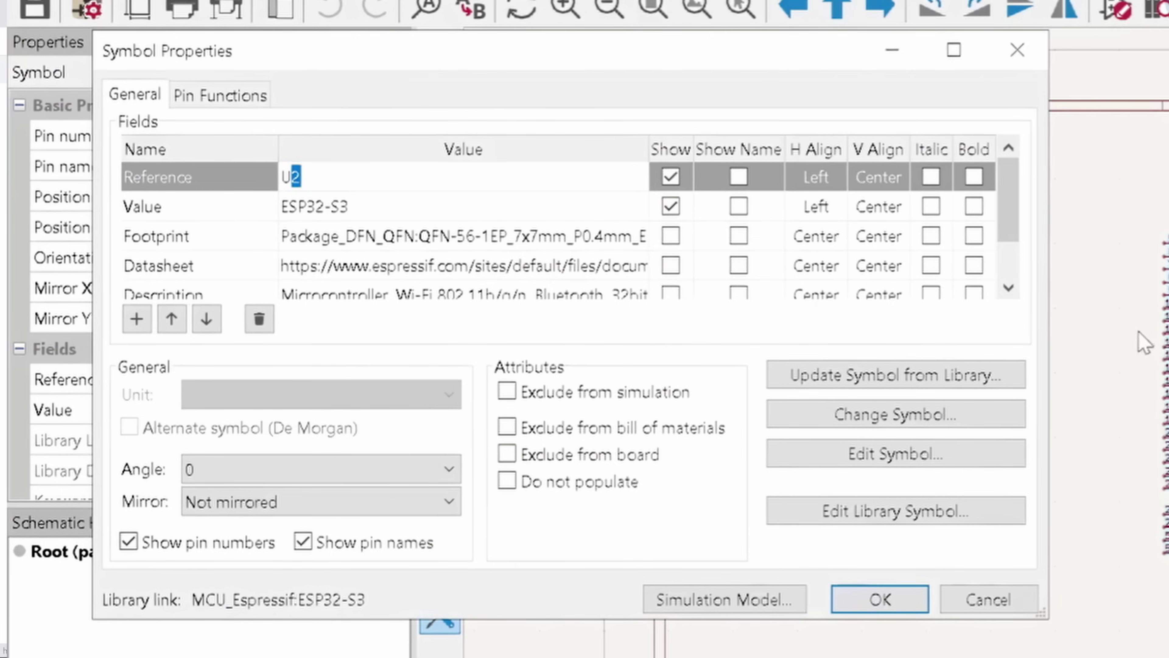
pyautogui.scroll(-2, 193, 168)
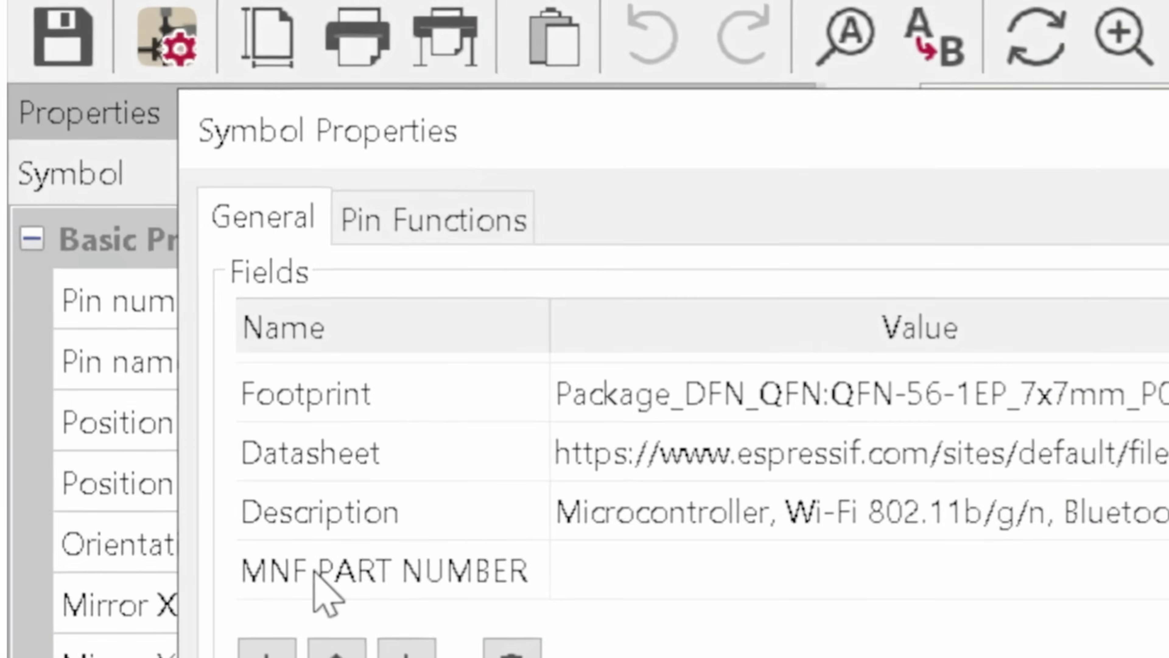
pyautogui.click(328, 270)
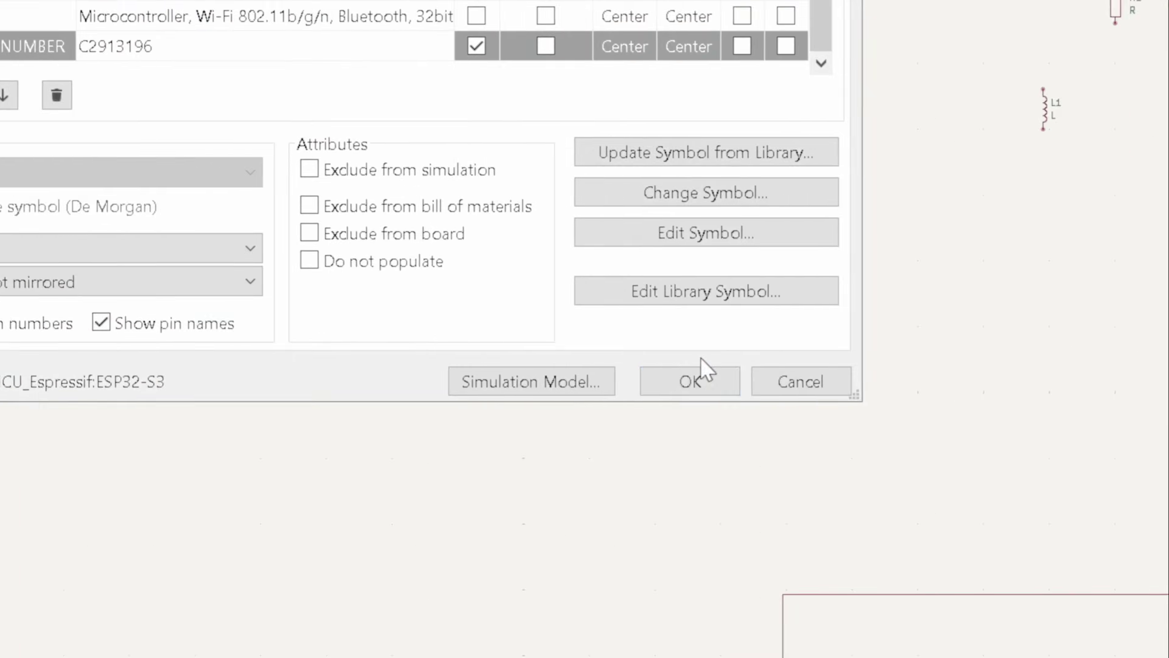
pyautogui.click(1146, 656)
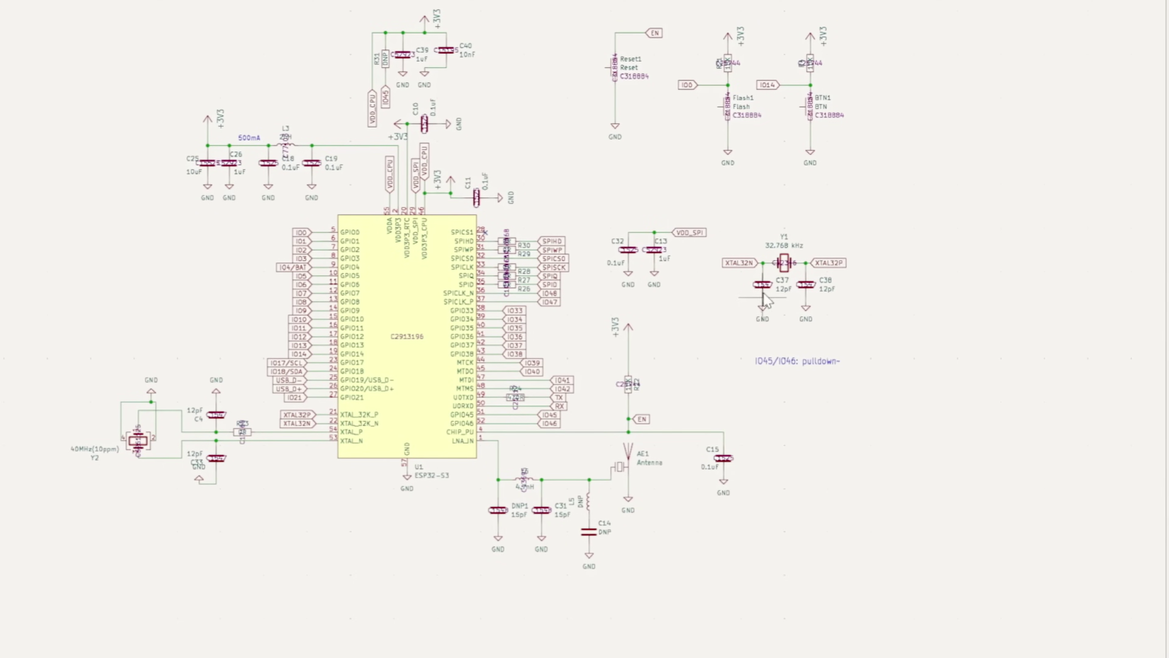
# Nudge capacitor C37 slightly and open its LCSC field, which reads C1547.
pyautogui.moveTo(765, 289); pyautogui.dragTo(766, 285)
pyautogui.doubleClick(766, 285)
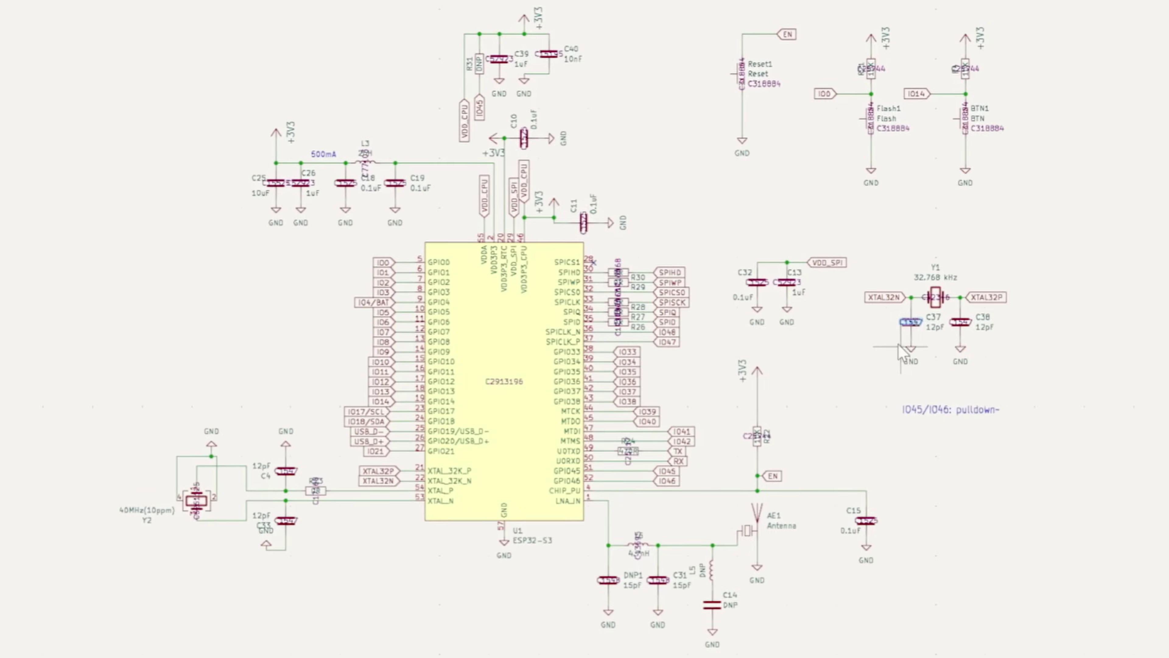
pyautogui.scroll(6, 902, 318)
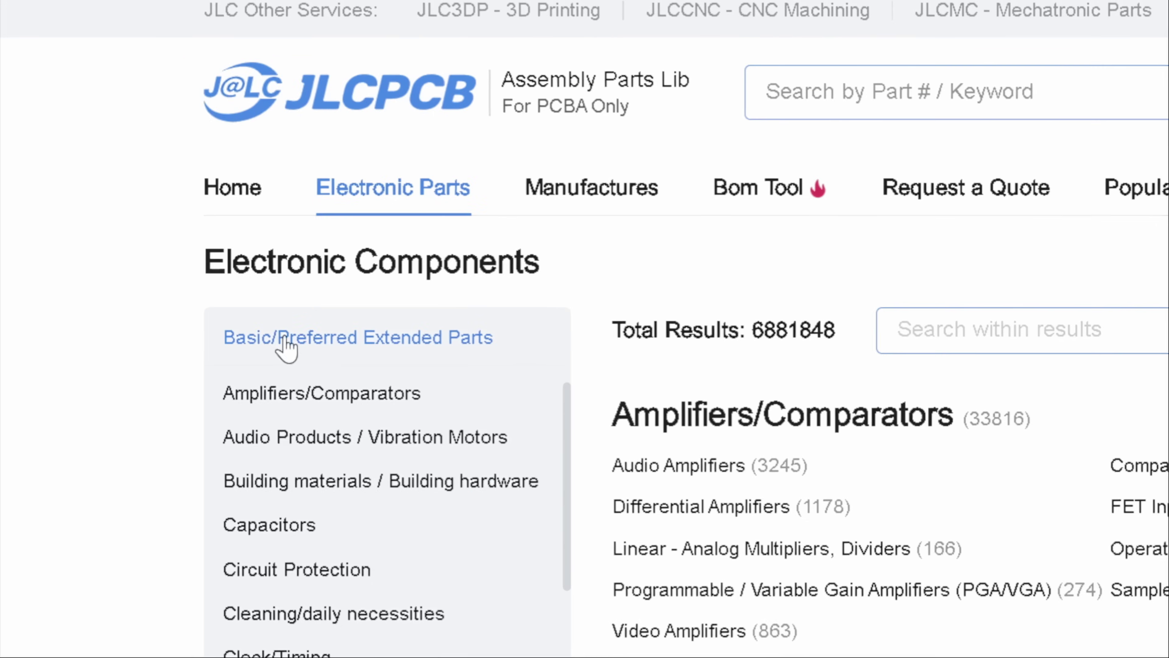
# Open JLCPCB's Basic/Preferred Extended Parts list of 1509 parts and scroll through its table and categories.
pyautogui.click(284, 340)
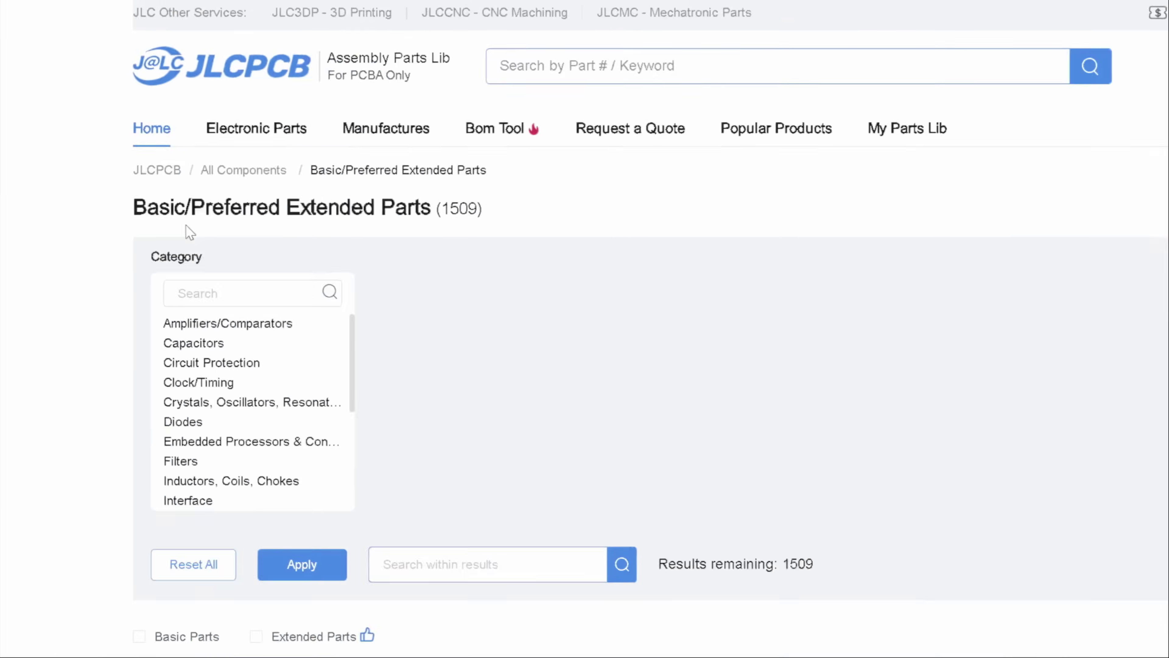
pyautogui.scroll(-15, 78, 387)
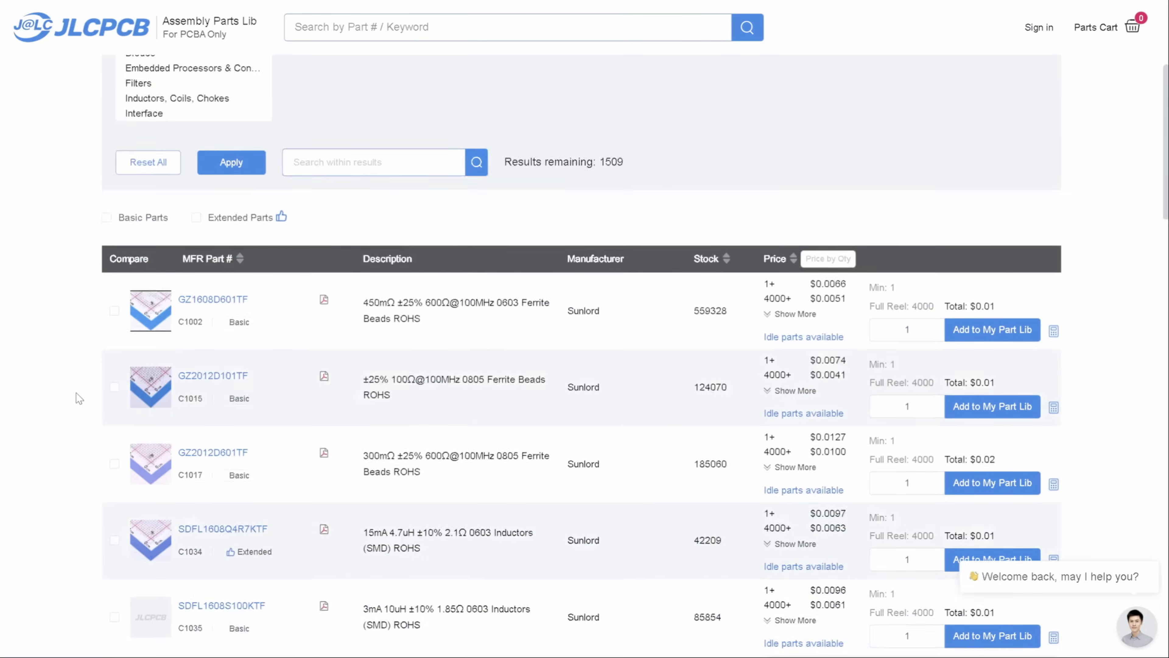
pyautogui.scroll(15, 76, 394)
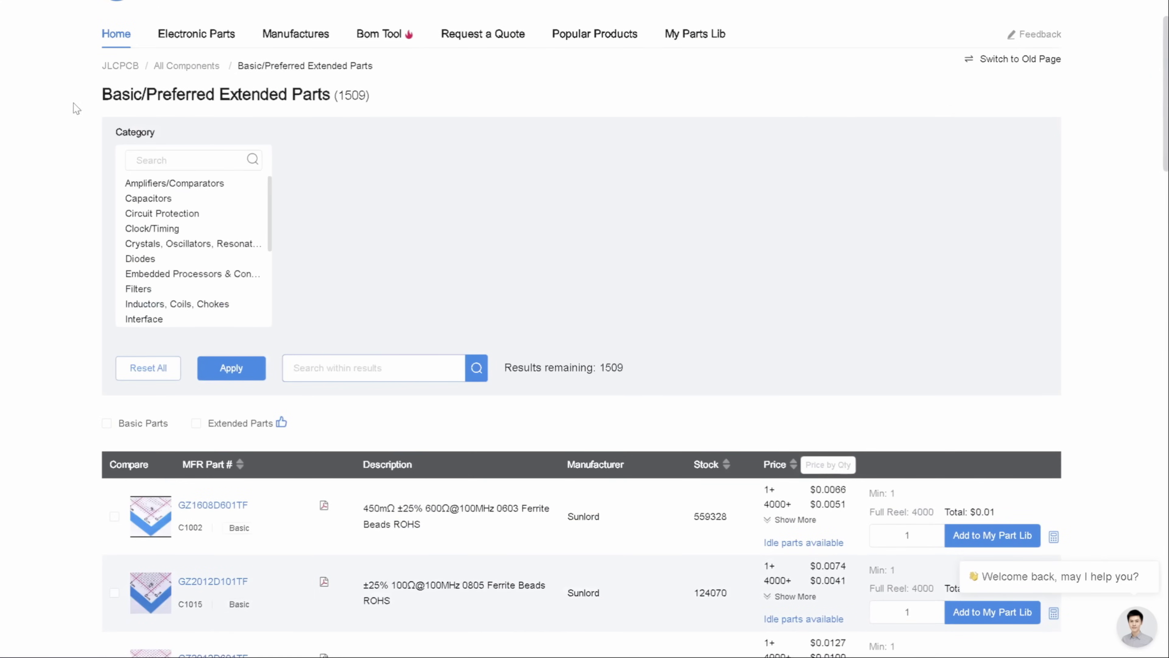
pyautogui.moveTo(108, 98); pyautogui.dragTo(175, 97)
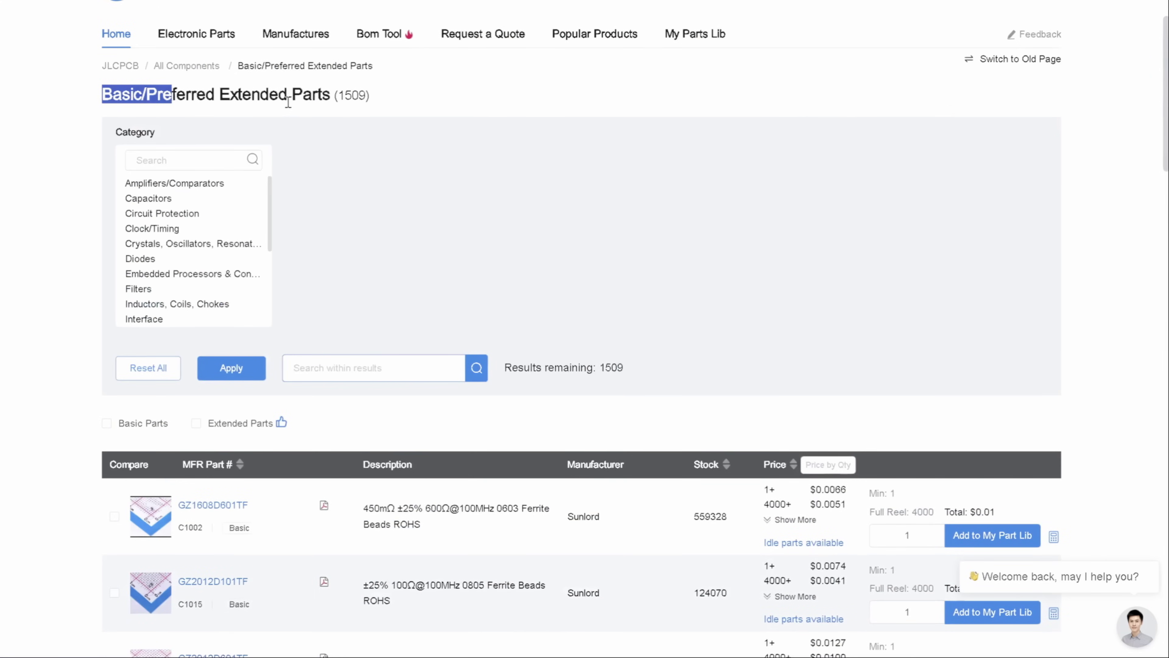
pyautogui.scroll(-1, 379, 266)
pyautogui.scroll(1, 380, 267)
pyautogui.scroll(-4, 382, 269)
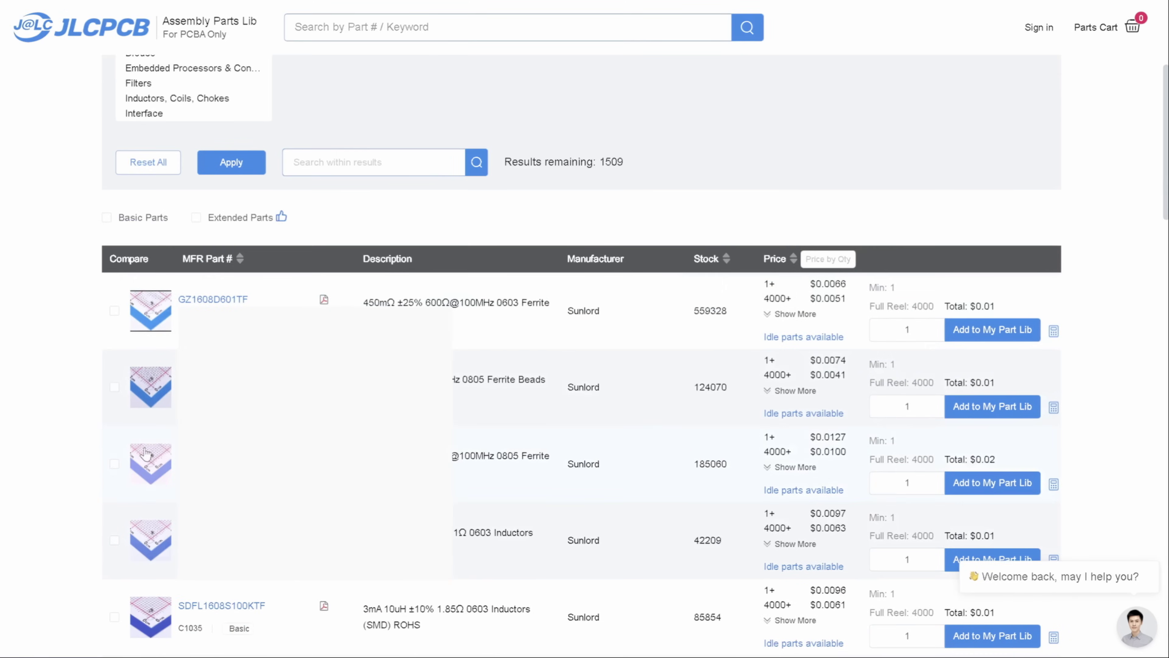
pyautogui.scroll(5, 91, 457)
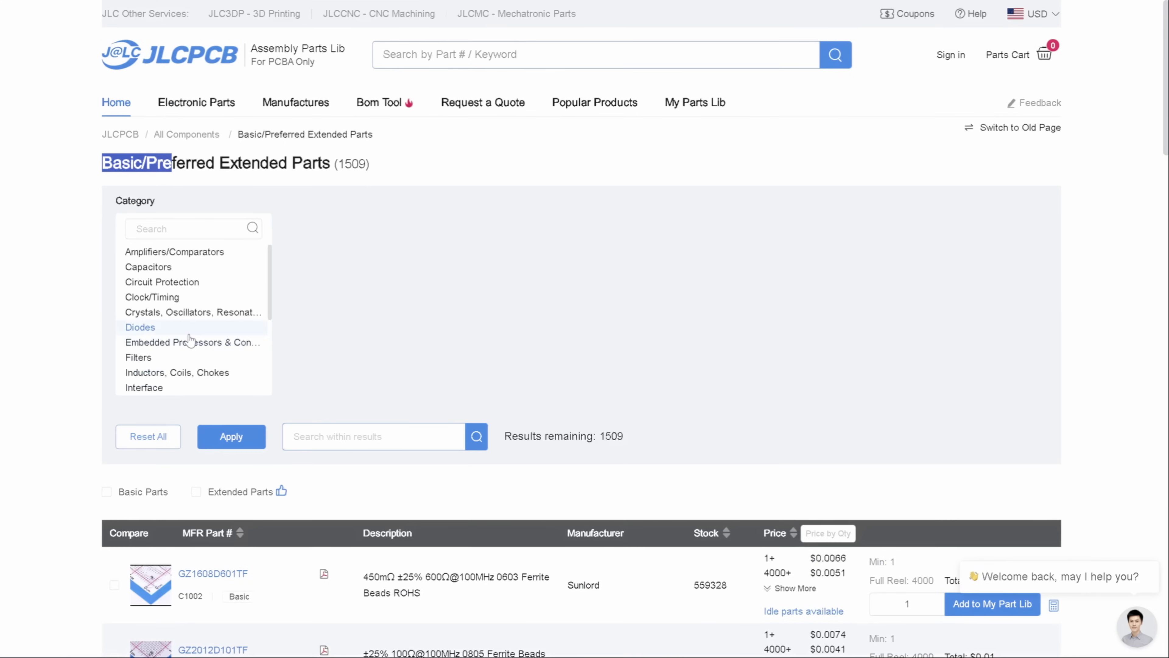
pyautogui.scroll(-3, 190, 340)
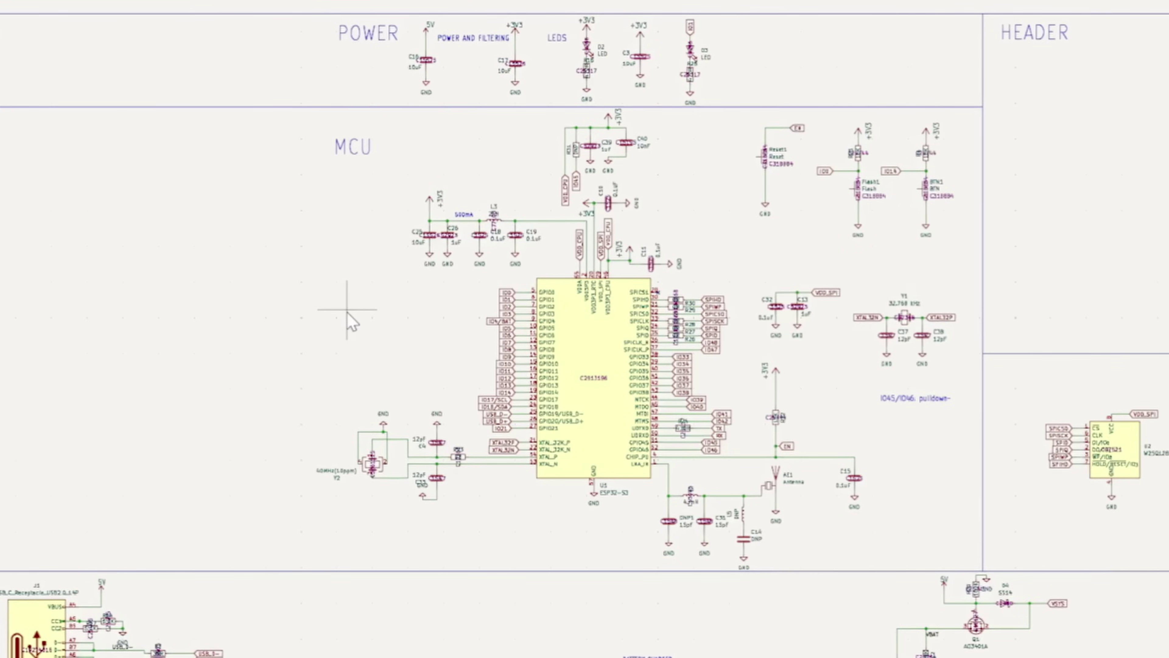
pyautogui.scroll(3, 350, 322)
pyautogui.scroll(-1, 378, 438)
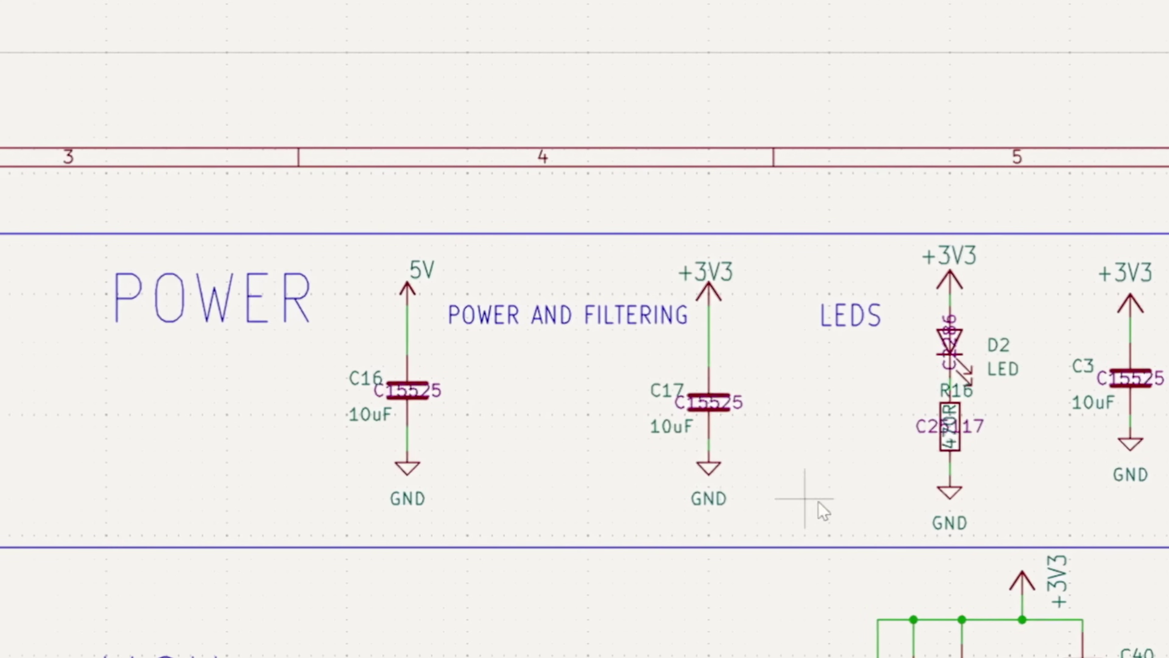
pyautogui.moveTo(841, 496); pyautogui.dragTo(563, 458, button='middle')
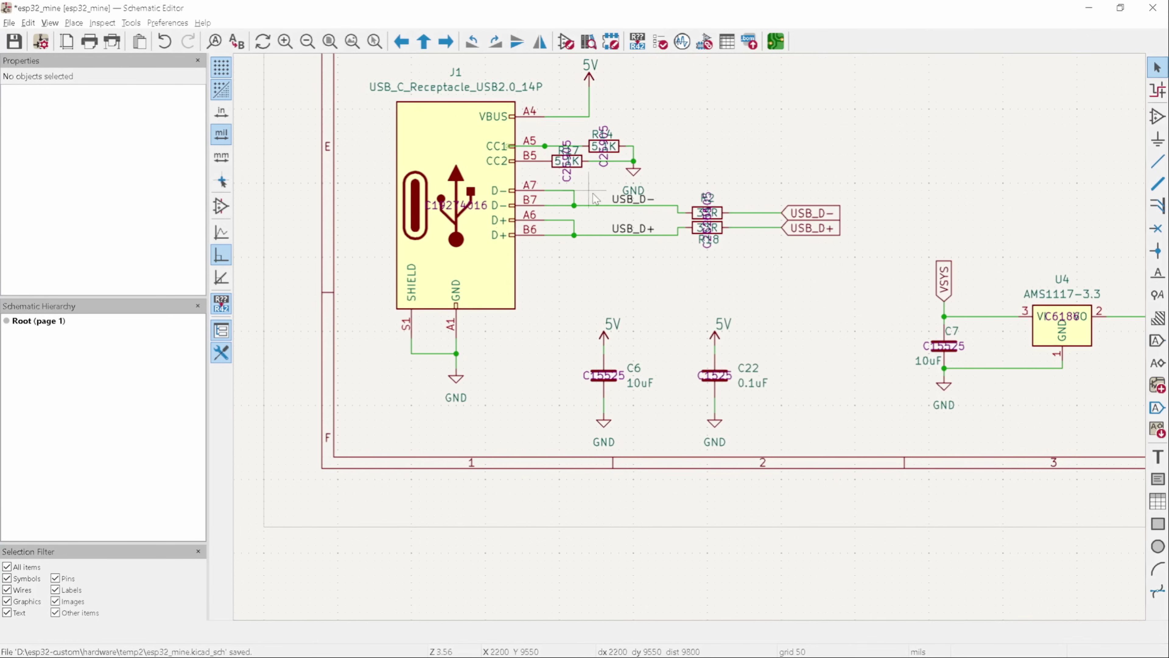
pyautogui.moveTo(931, 188); pyautogui.dragTo(447, 211, button='middle')
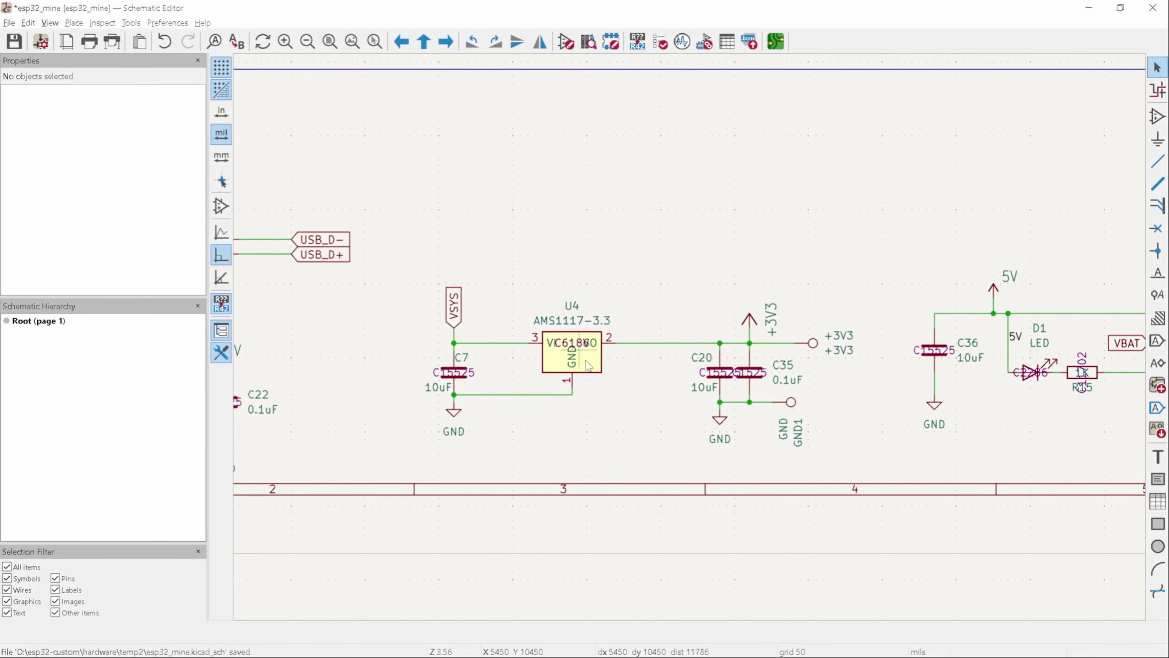
pyautogui.moveTo(808, 218); pyautogui.dragTo(299, 233, button='middle')
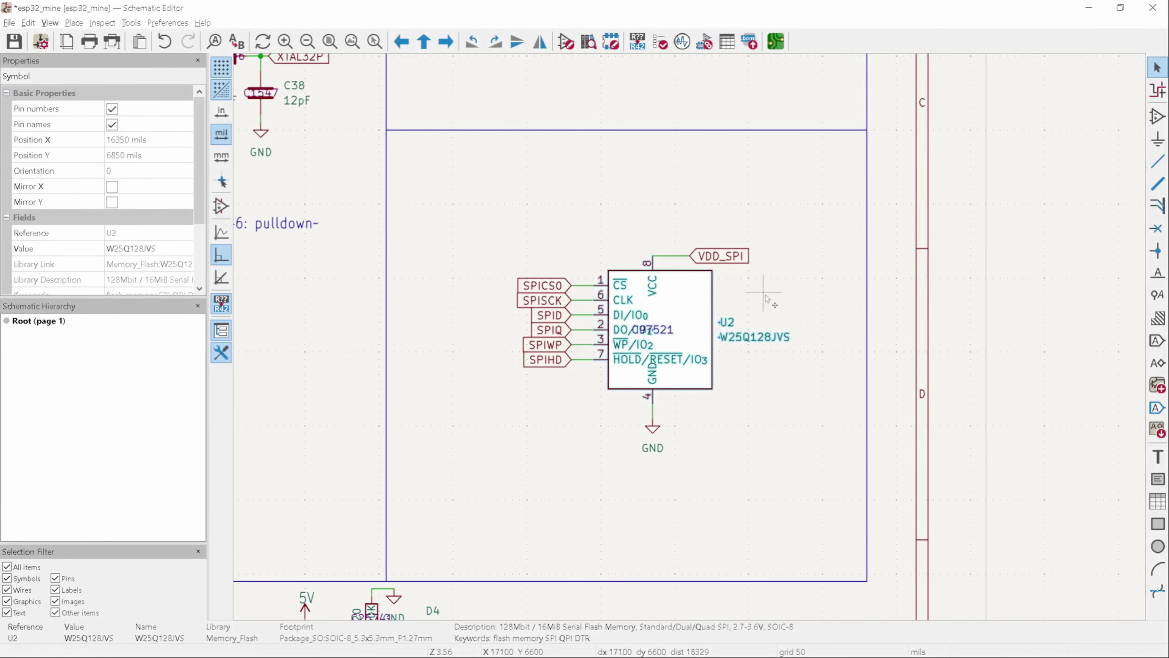
pyautogui.click(767, 298)
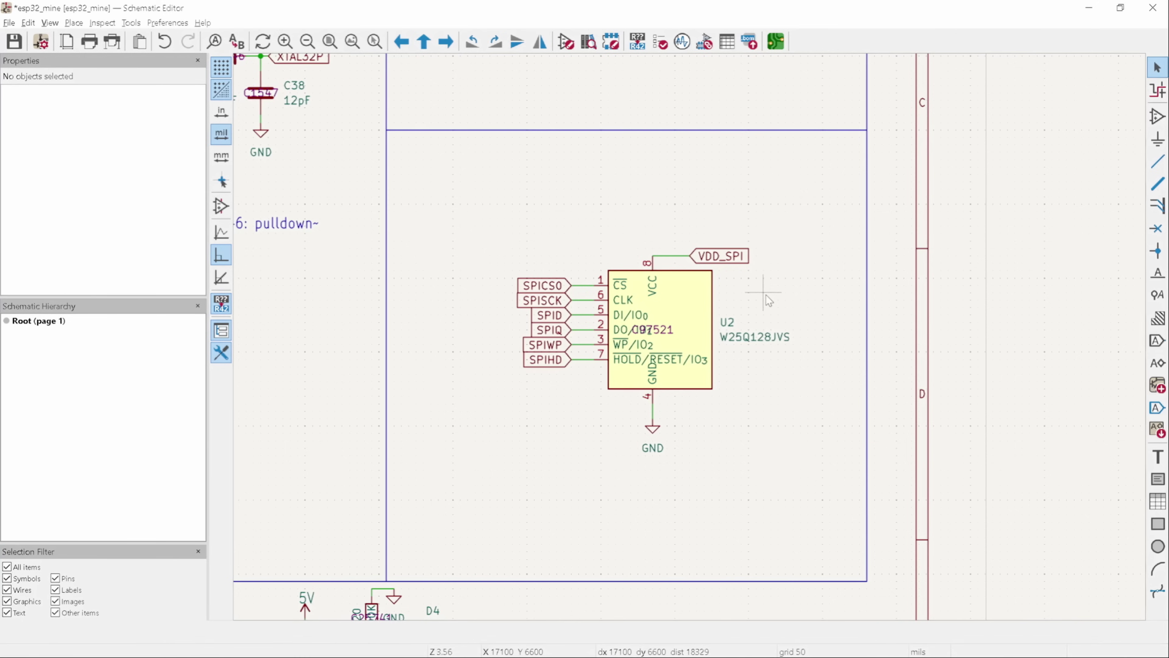
pyautogui.scroll(10, 683, 314)
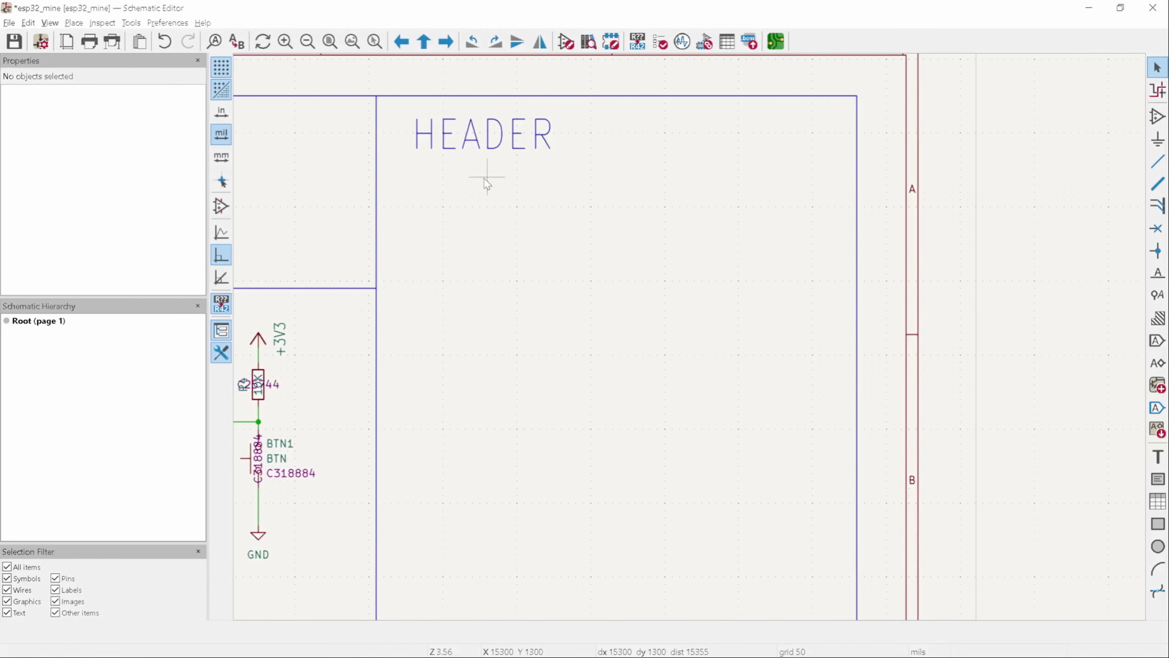
pyautogui.moveTo(485, 391); pyautogui.dragTo(506, 292, button='middle')
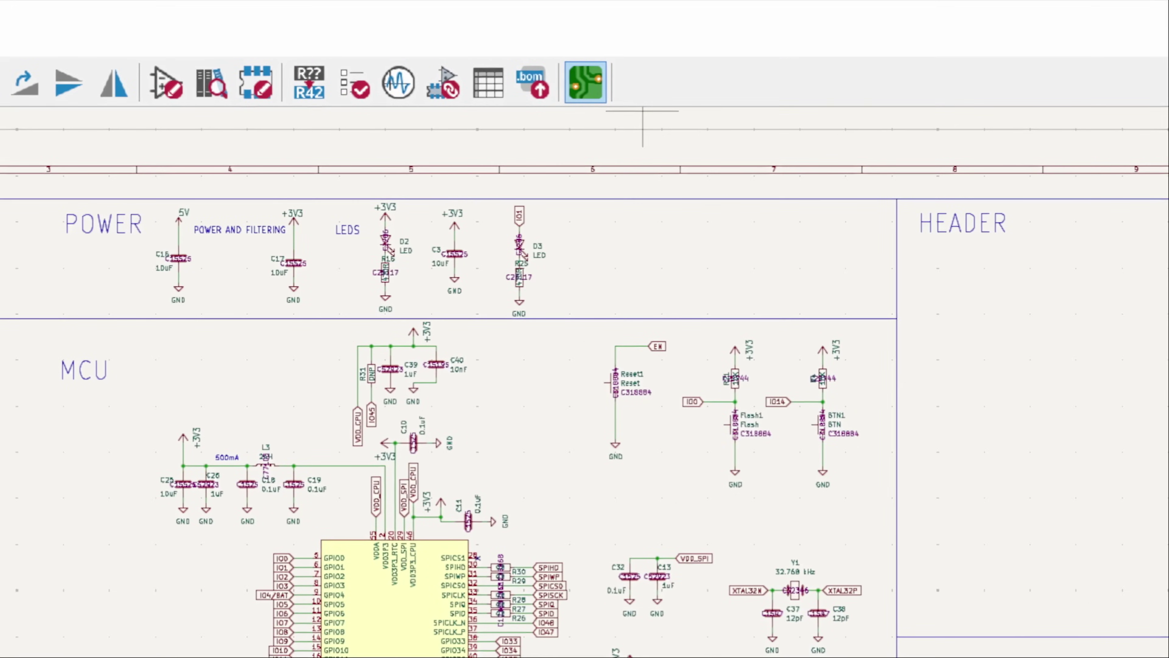
# Switch to the PCB editor and pull all schematic footprints onto the board with Update PCB from Schematic.
pyautogui.click(585, 83)
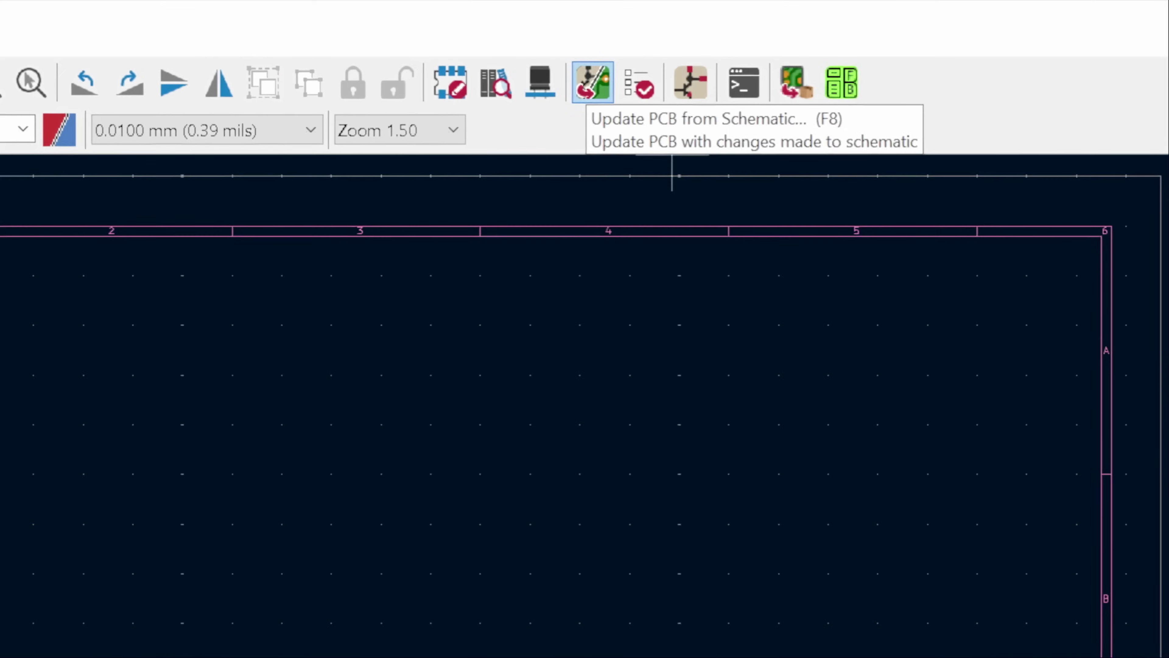
pyautogui.click(606, 43)
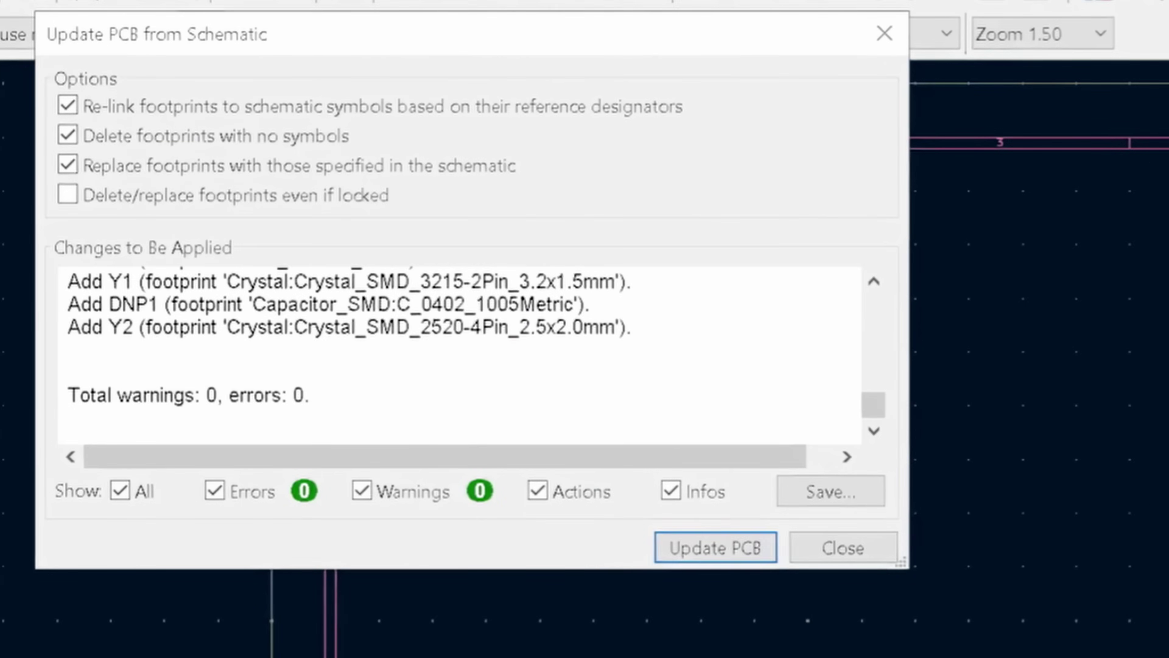
pyautogui.press('Return')
pyautogui.press('Return')
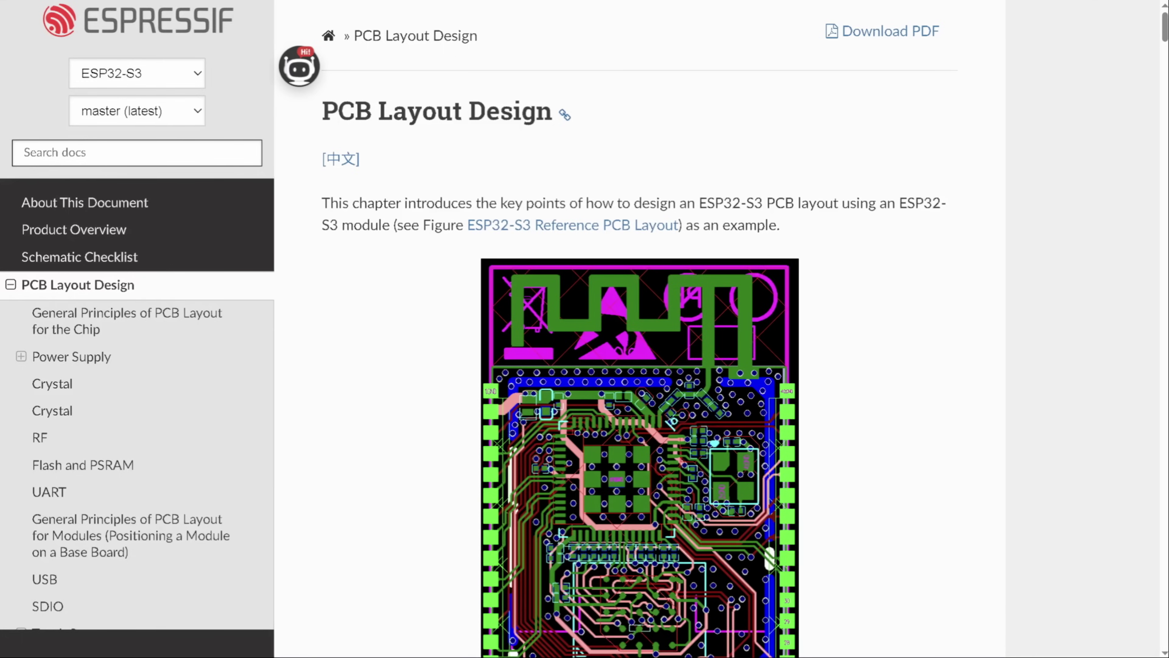
# Scroll the PCB Layout Design chapter and open the ESP32-S3 Reference PCB Layout figure full-size.
pyautogui.moveTo(323, 110); pyautogui.dragTo(552, 110)
pyautogui.scroll(-1, 640, 414)
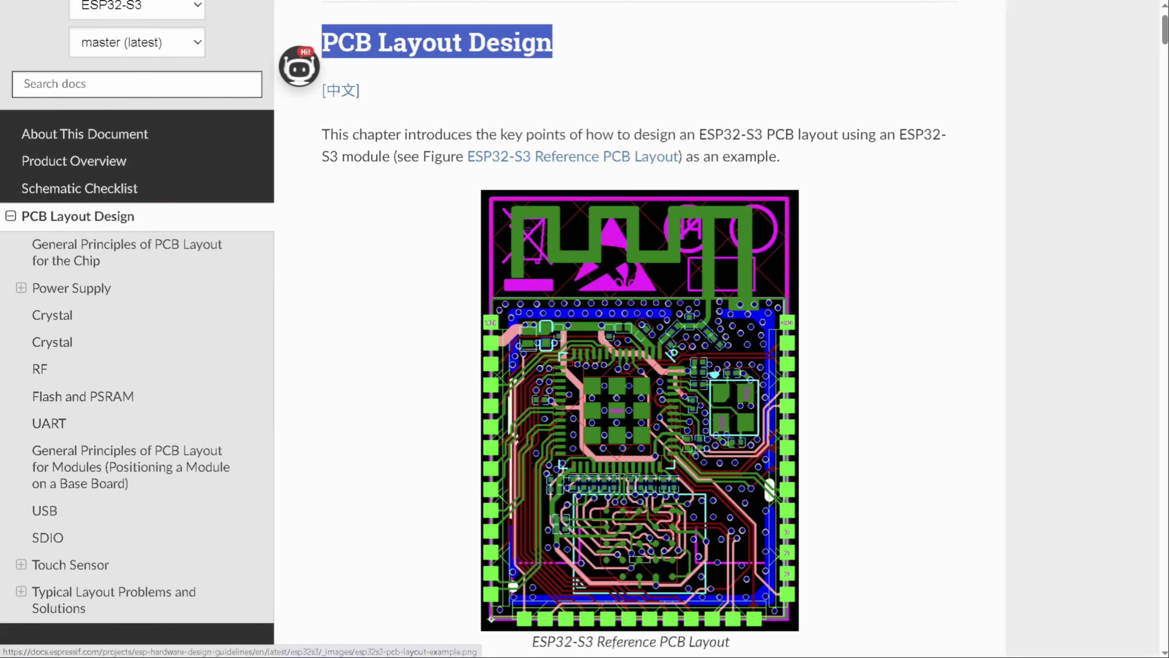
pyautogui.click(640, 410)
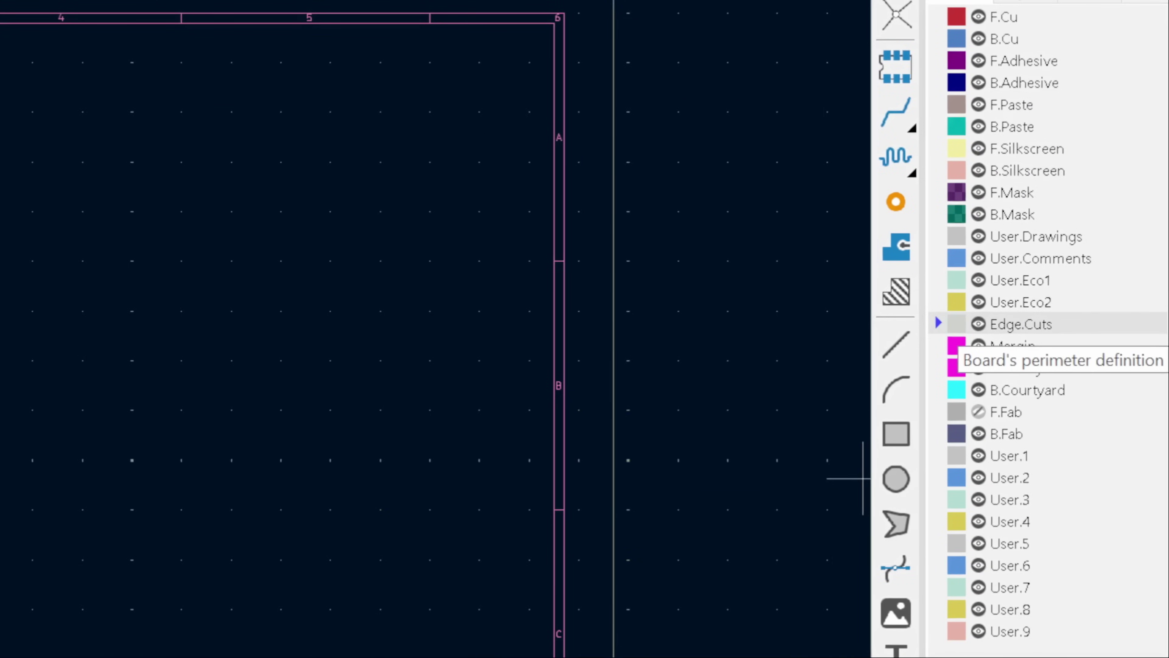
# Draw a rectangular Edge.Cuts board outline by placing its two opposite corners around the footprints.
pyautogui.click(896, 433)
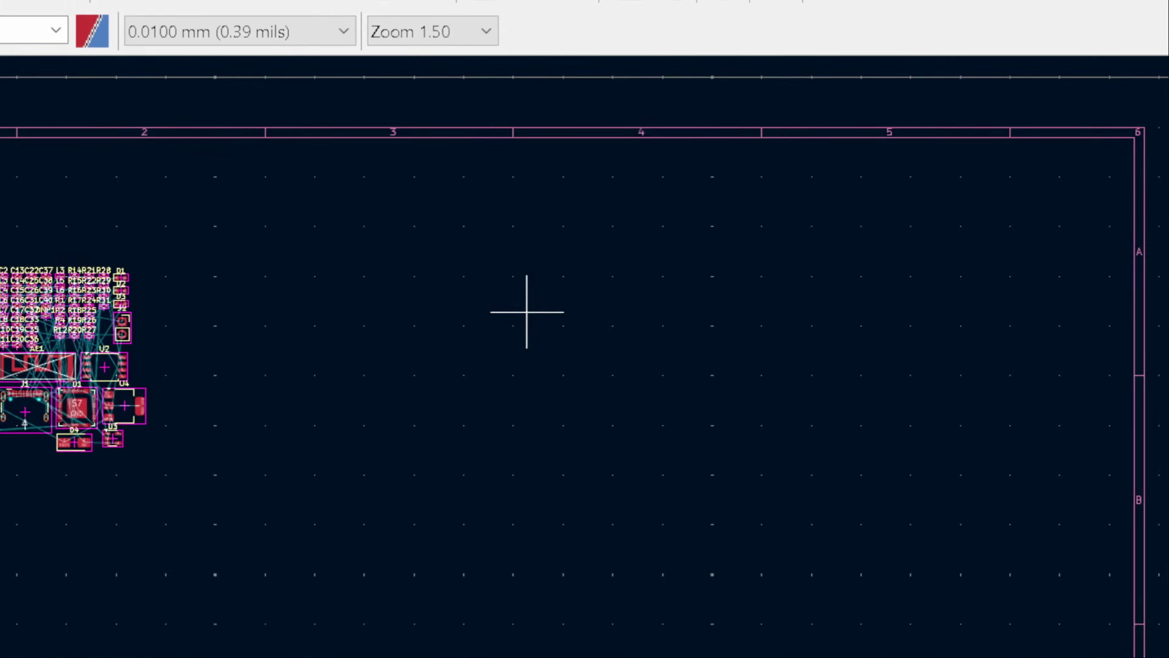
pyautogui.click(470, 273)
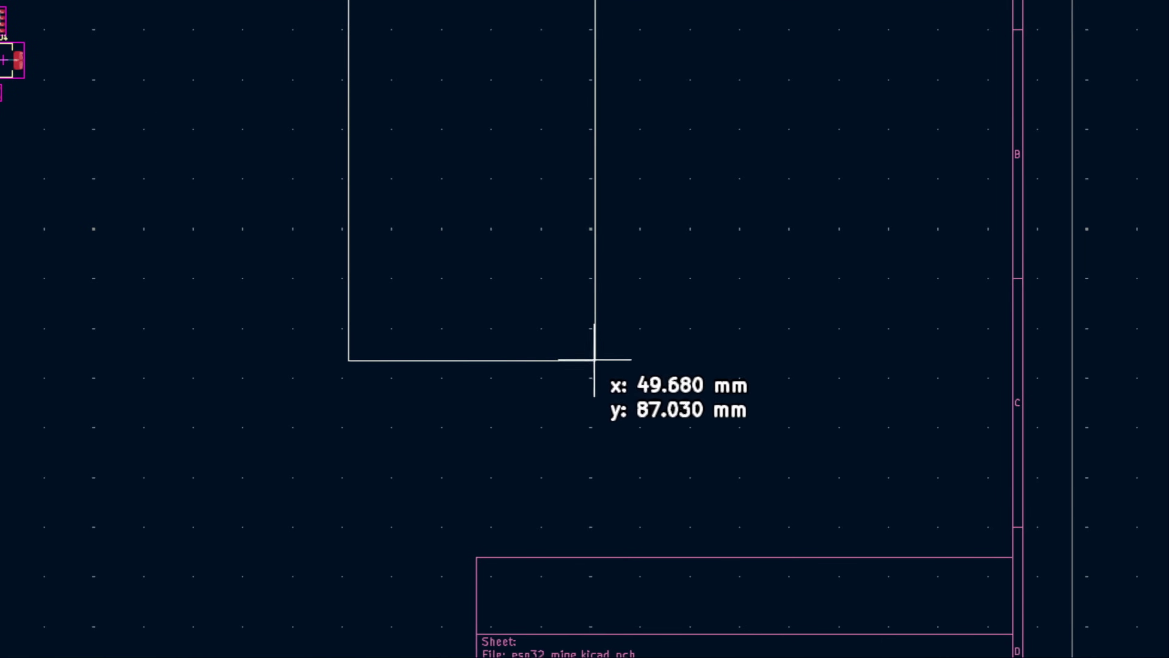
pyautogui.click(596, 362)
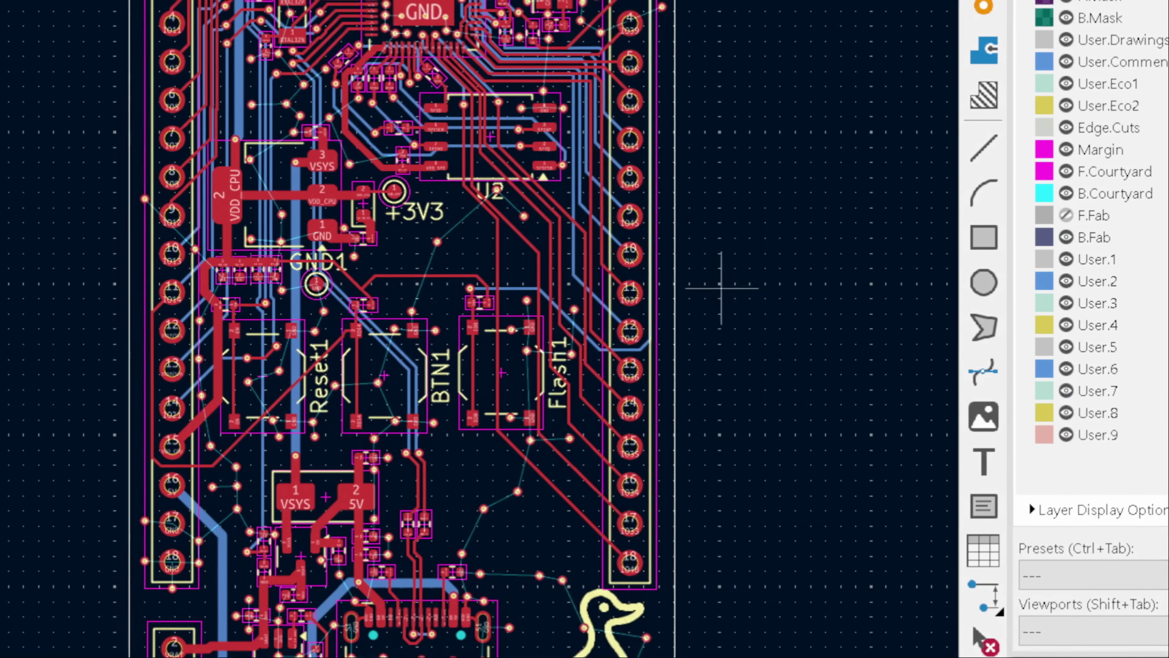
# Start a filled copper zone beside the board and enable it on both F.Cu and B.Cu.
pyautogui.moveTo(794, 288); pyautogui.dragTo(490, 311, button='middle')
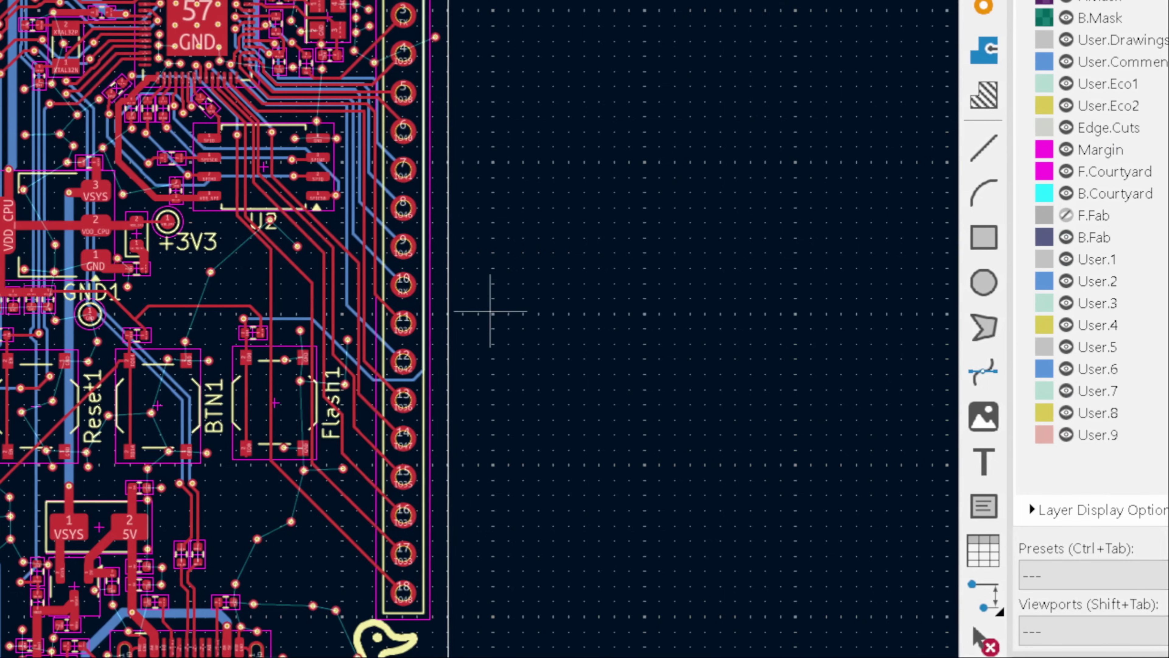
pyautogui.scroll(-2, 490, 311)
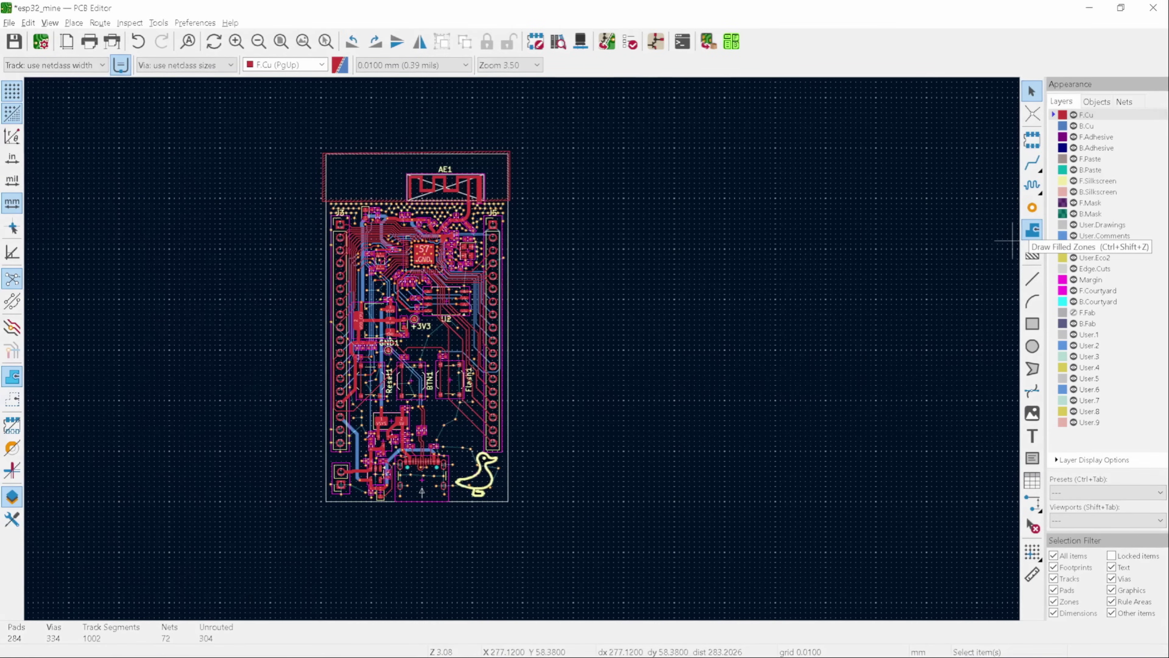
pyautogui.click(1032, 229)
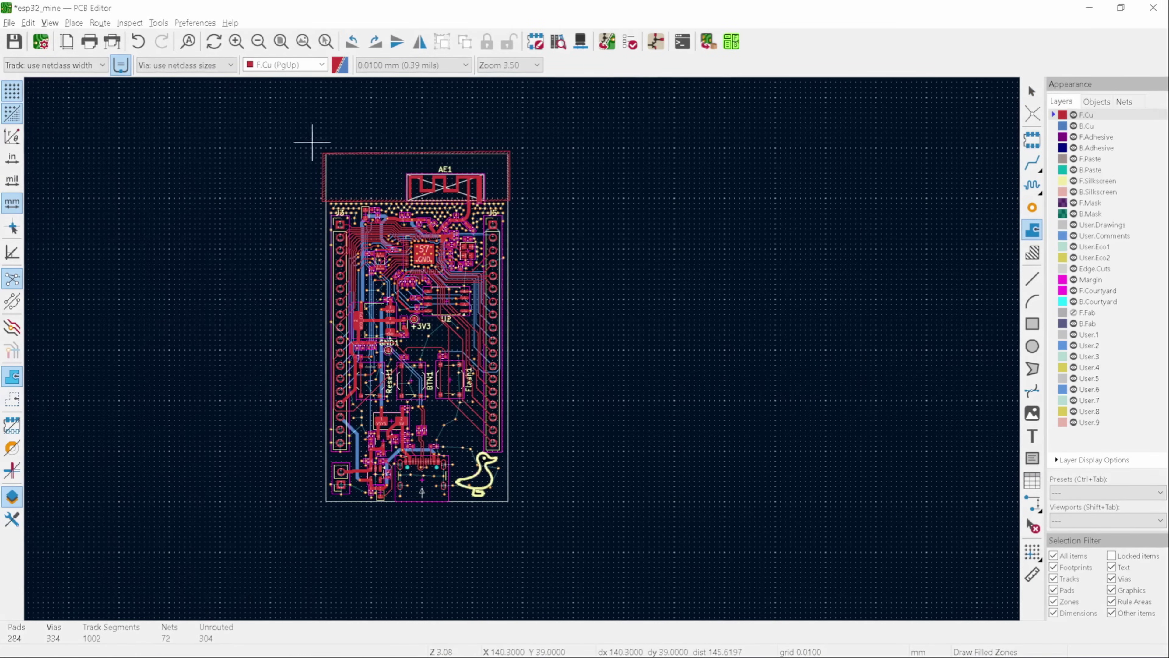
pyautogui.click(302, 142)
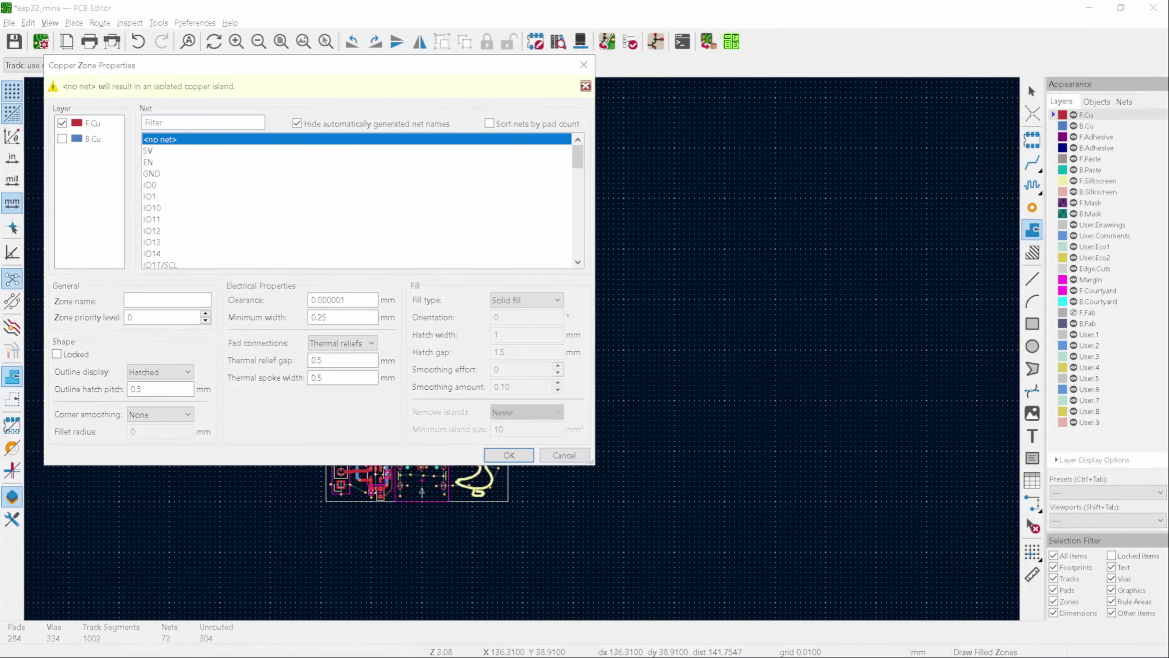
pyautogui.click(62, 139)
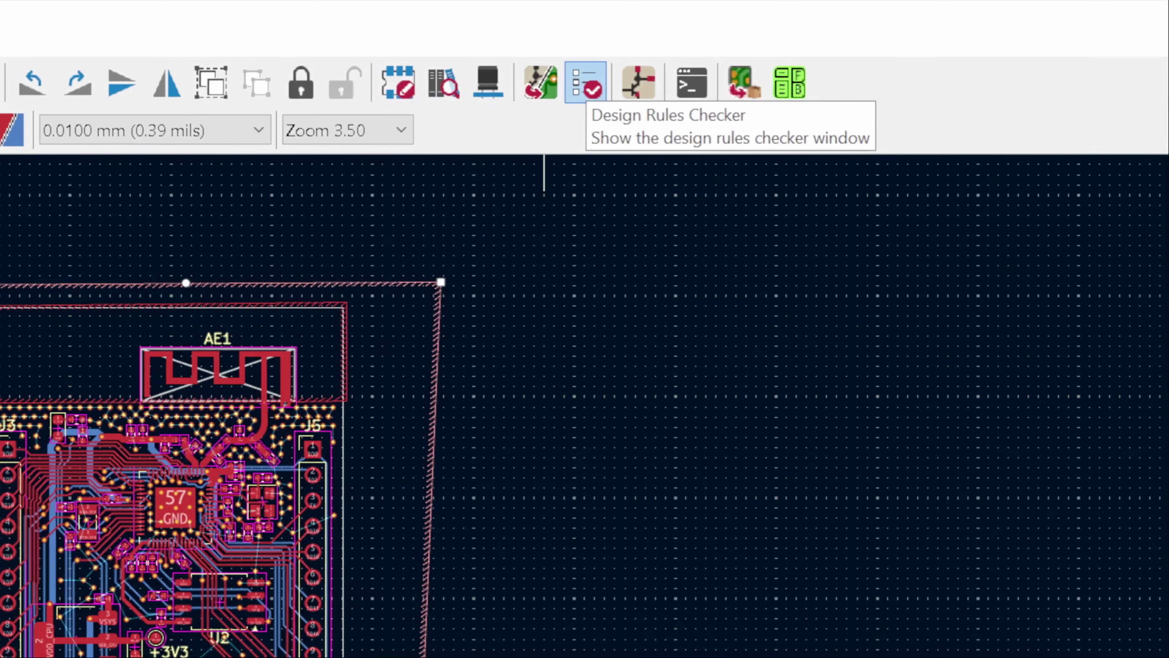
# Run DRC with zone refill, review the 8 errors, 1 warning and 3 unconnected items, then close it.
pyautogui.click(585, 82)
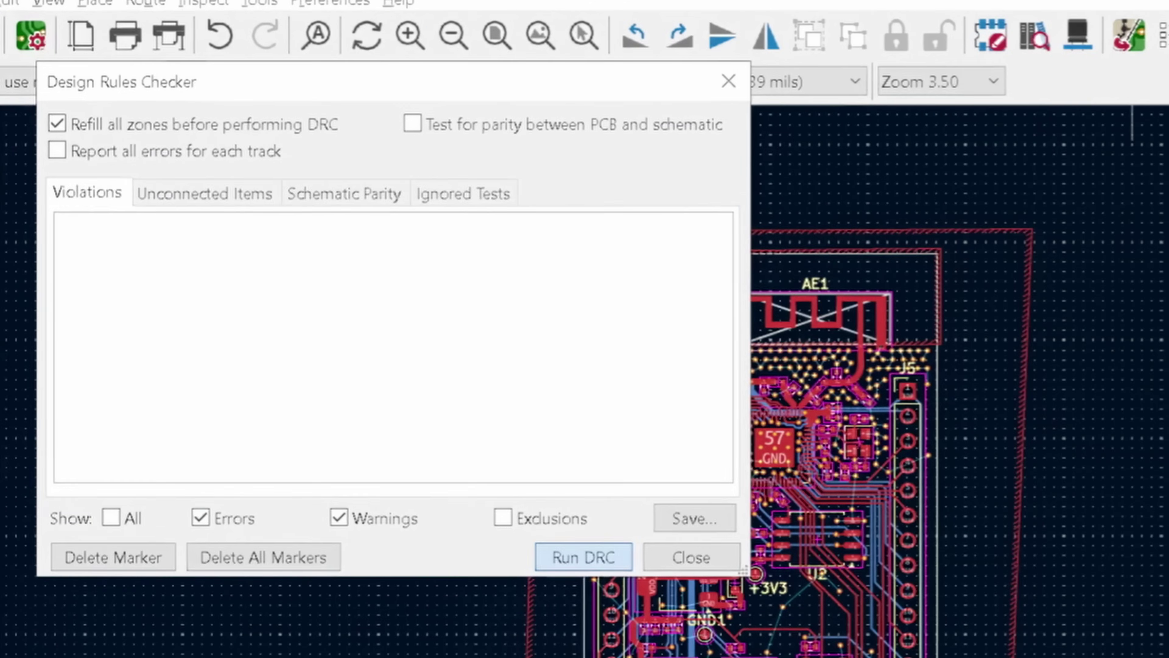
pyautogui.click(326, 310)
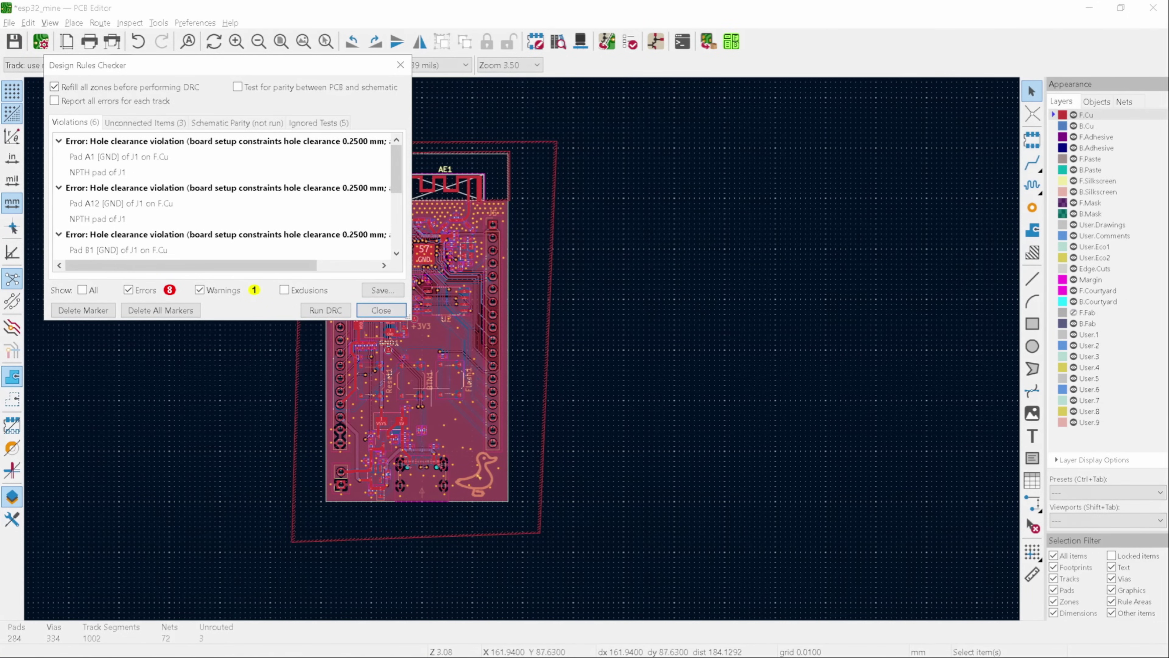
pyautogui.doubleClick(221, 234)
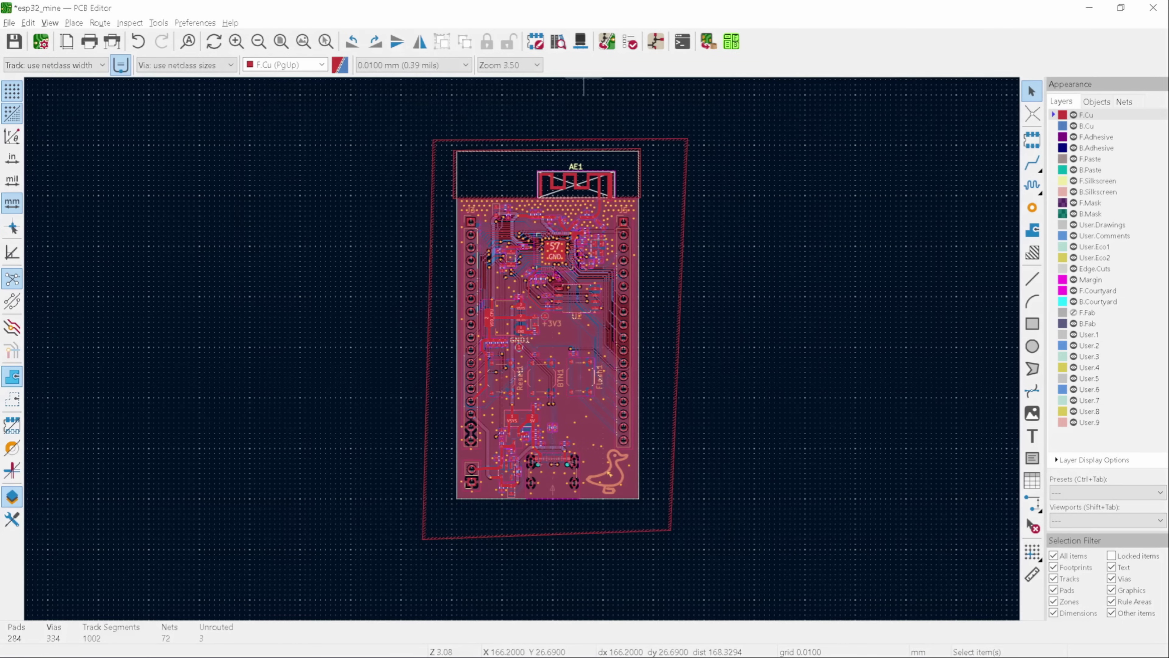
pyautogui.click(580, 41)
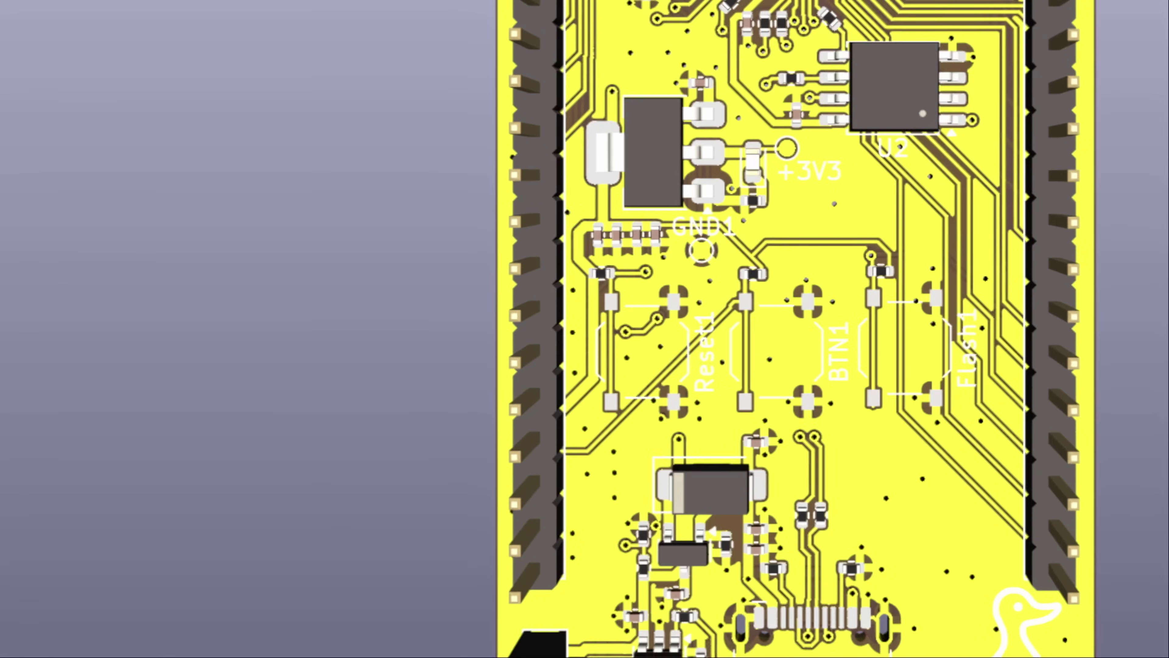
pyautogui.moveTo(828, 323); pyautogui.dragTo(644, 433)
pyautogui.moveTo(359, 208); pyautogui.dragTo(343, 224)
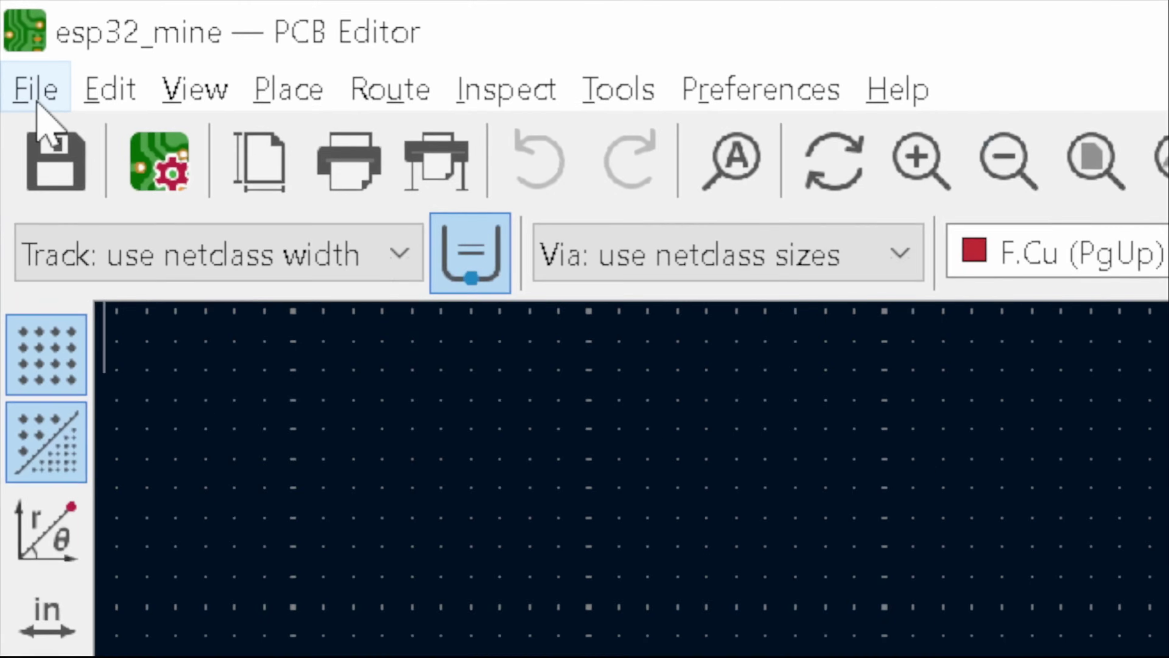
# Check Fabrication Outputs in the File menu, then switch to the KiCad Project Manager window.
pyautogui.click(19, 52)
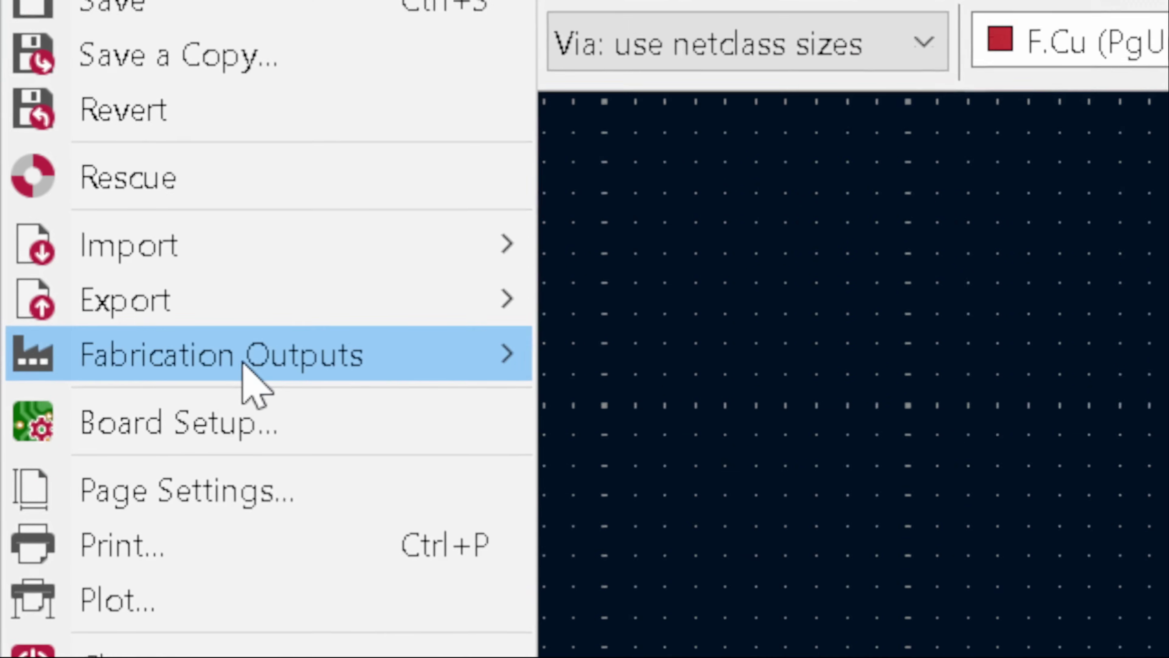
pyautogui.moveTo(245, 583)
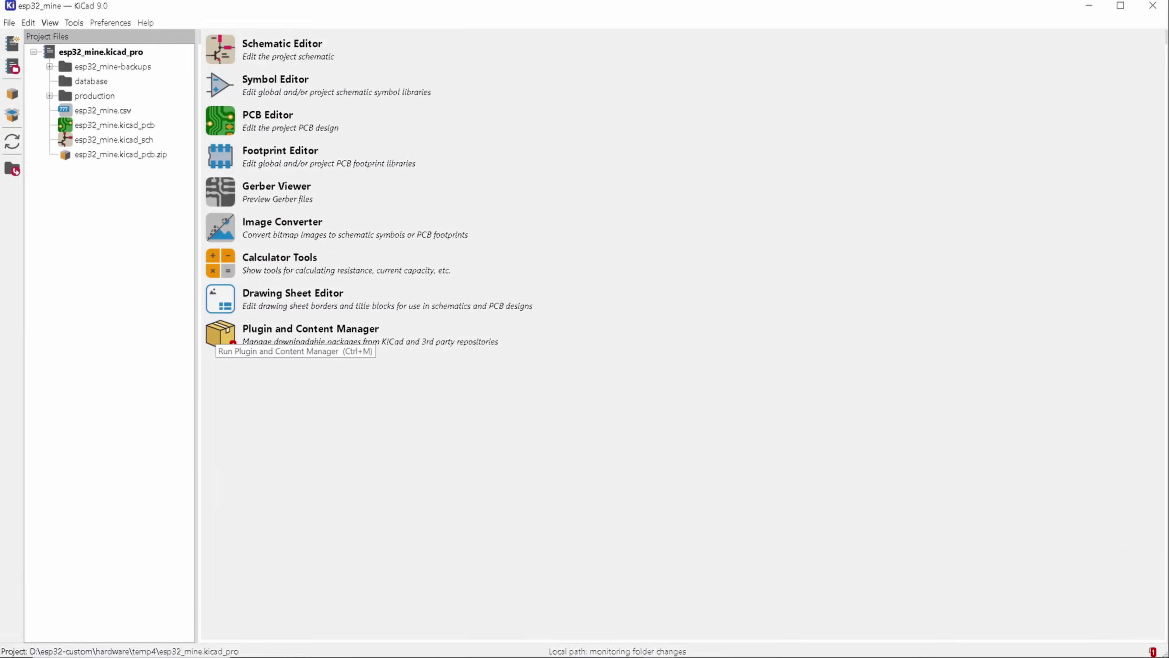
# Filter the Plugin and Content Manager by 'fab' to locate the Fabrication Toolkit plugin.
pyautogui.click(220, 334)
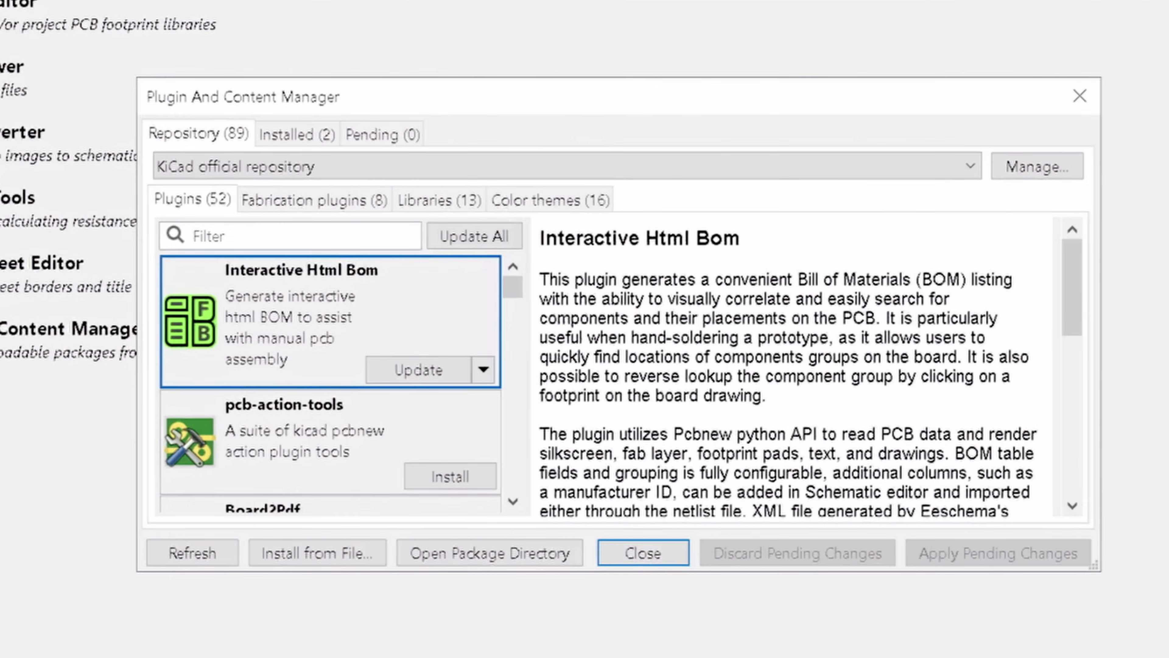
pyautogui.write('fab')
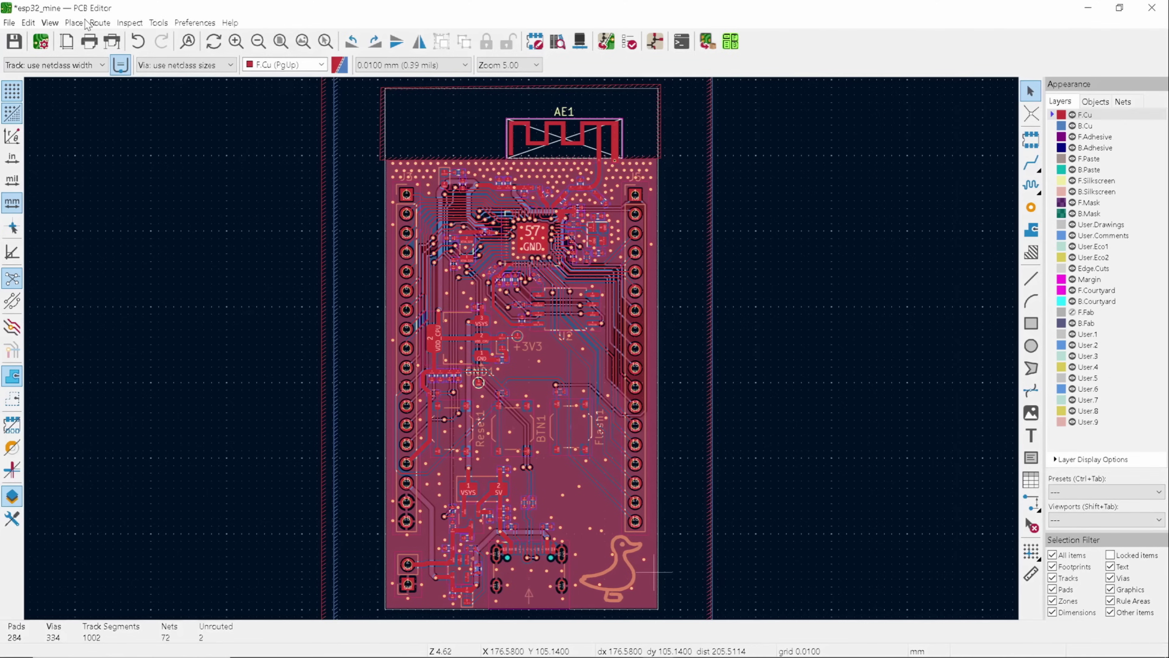
# Run Tools > External Plugins > Fabrication Toolkit and generate bom.csv, positions.csv and esp32_mine.zip.
pyautogui.click(164, 24)
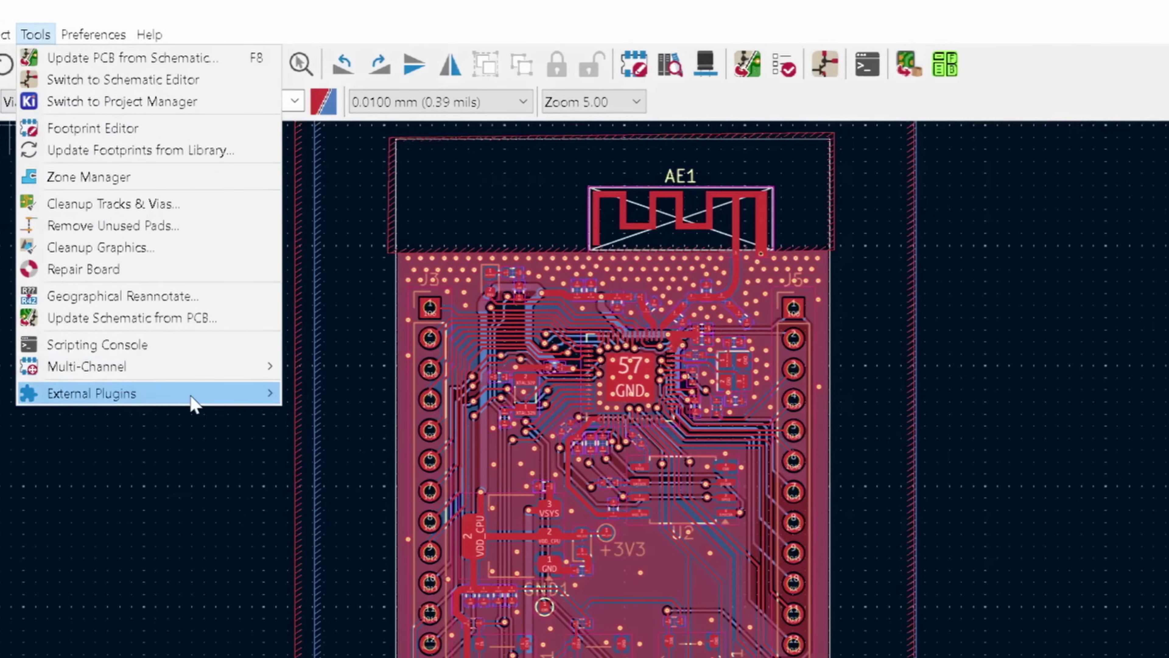
pyautogui.moveTo(279, 252)
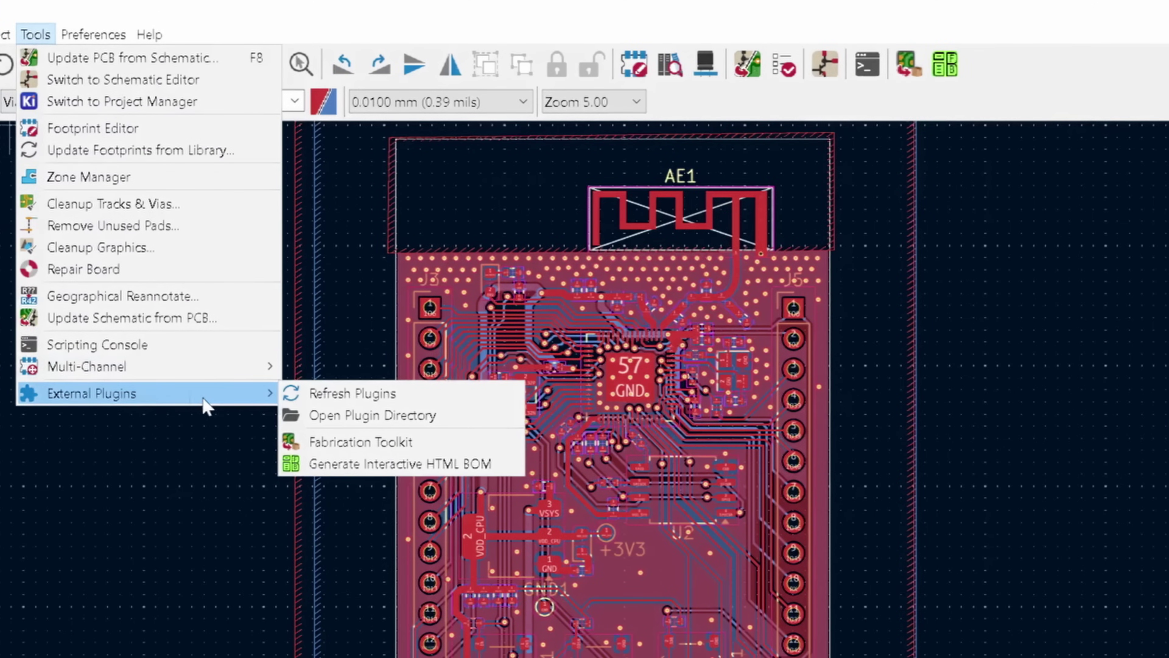
pyautogui.click(391, 442)
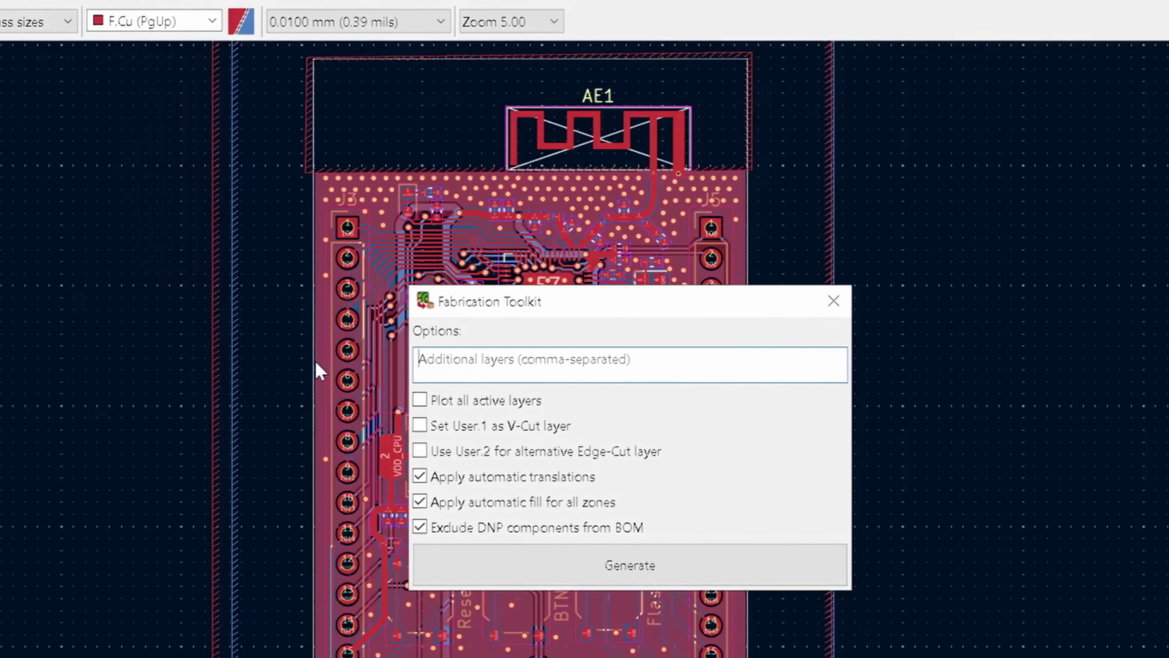
pyautogui.click(667, 582)
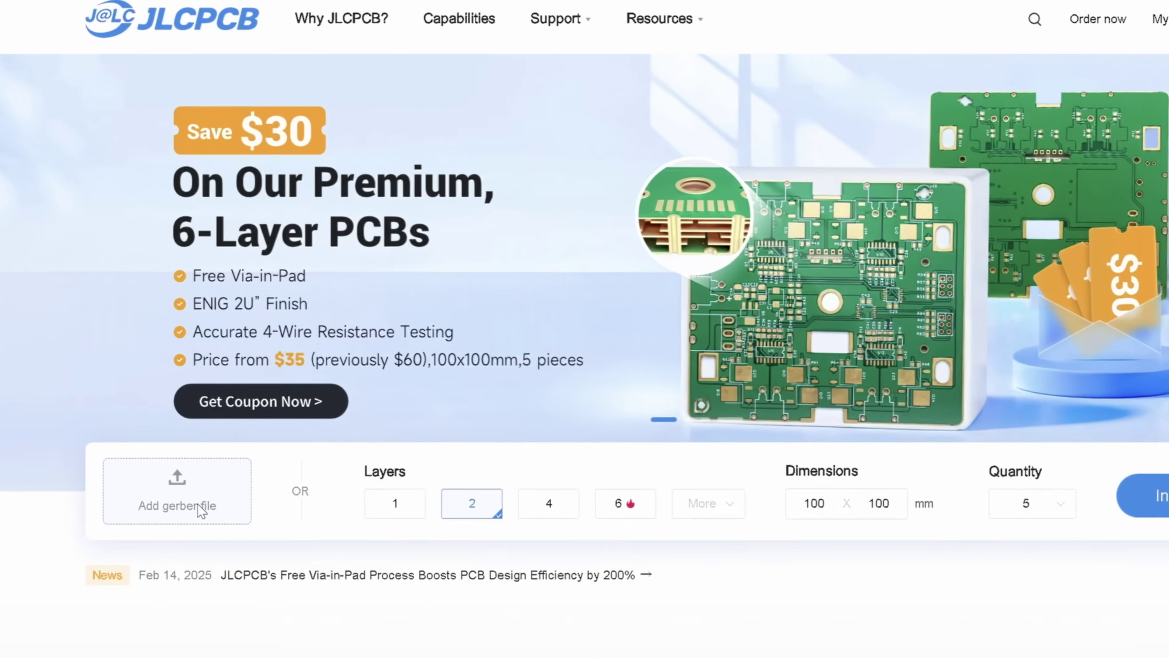
# Upload the esp32_mine.zip gerber archive to JLCPCB's quote page.
pyautogui.click(198, 504)
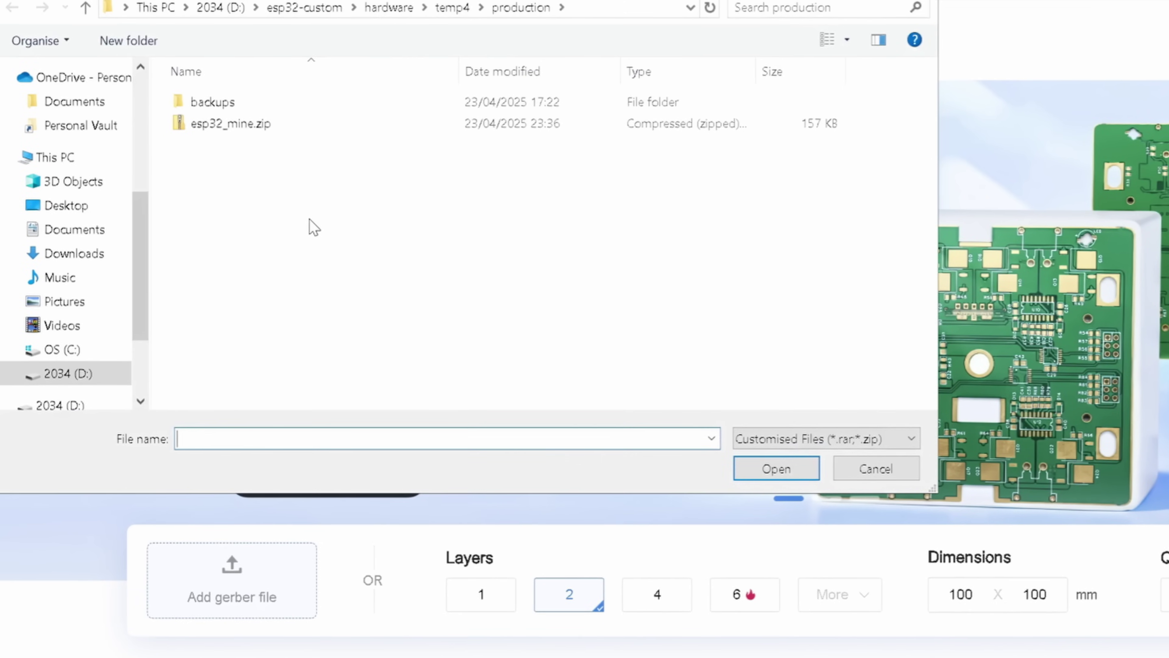
pyautogui.doubleClick(240, 124)
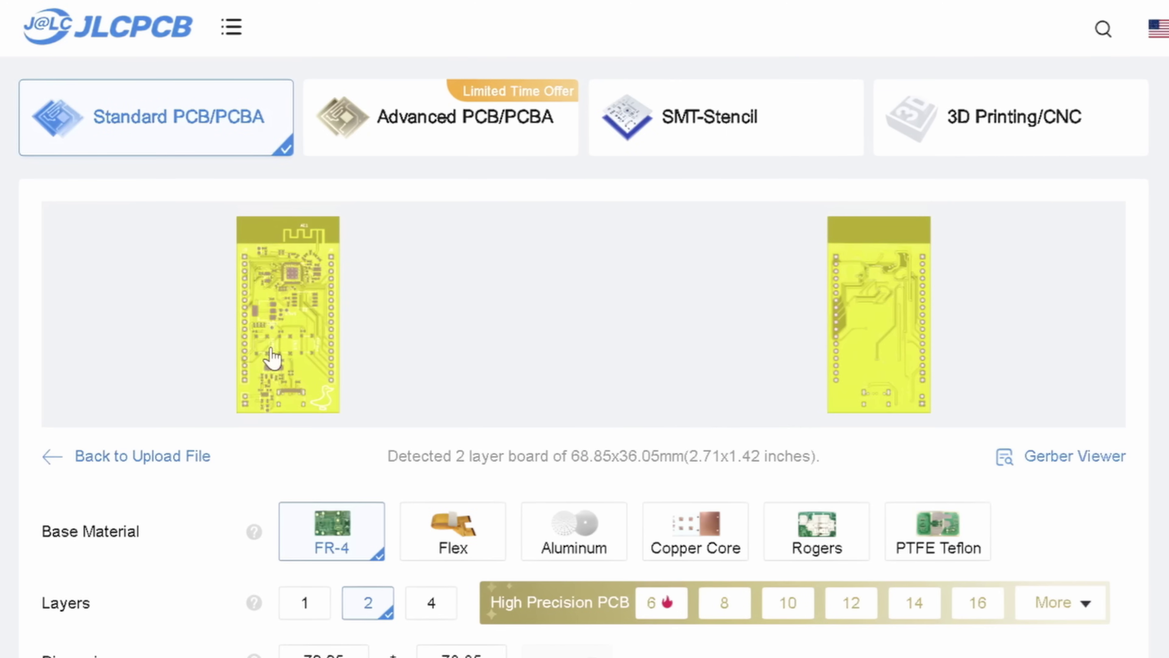
pyautogui.scroll(-5, 271, 358)
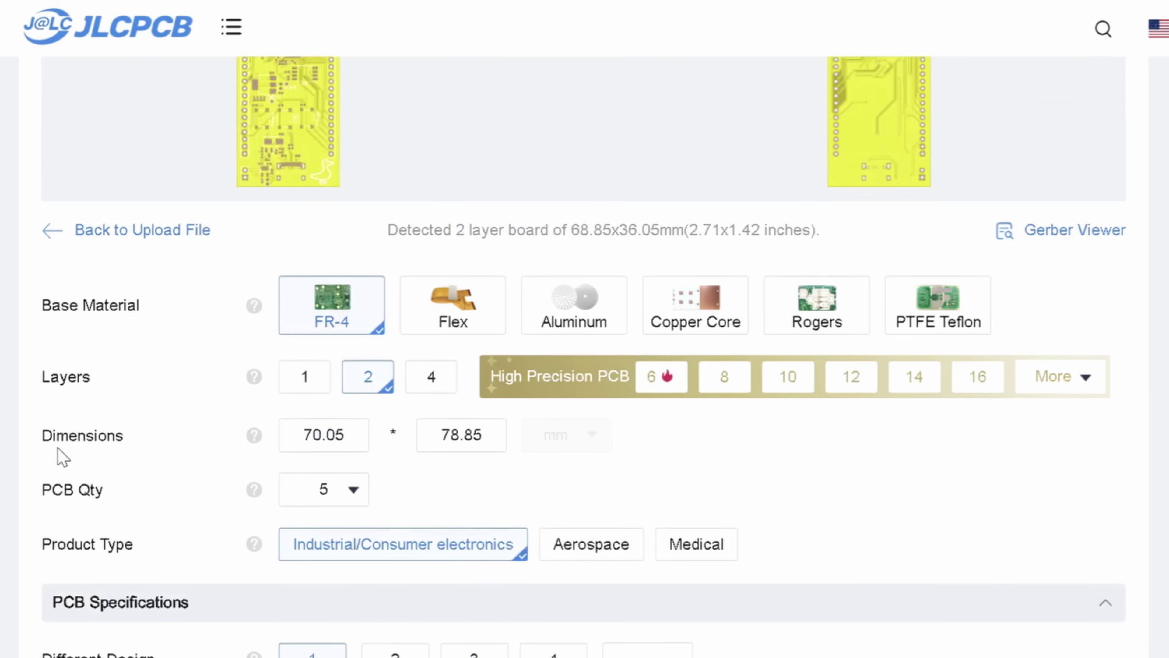
pyautogui.scroll(-7, 60, 454)
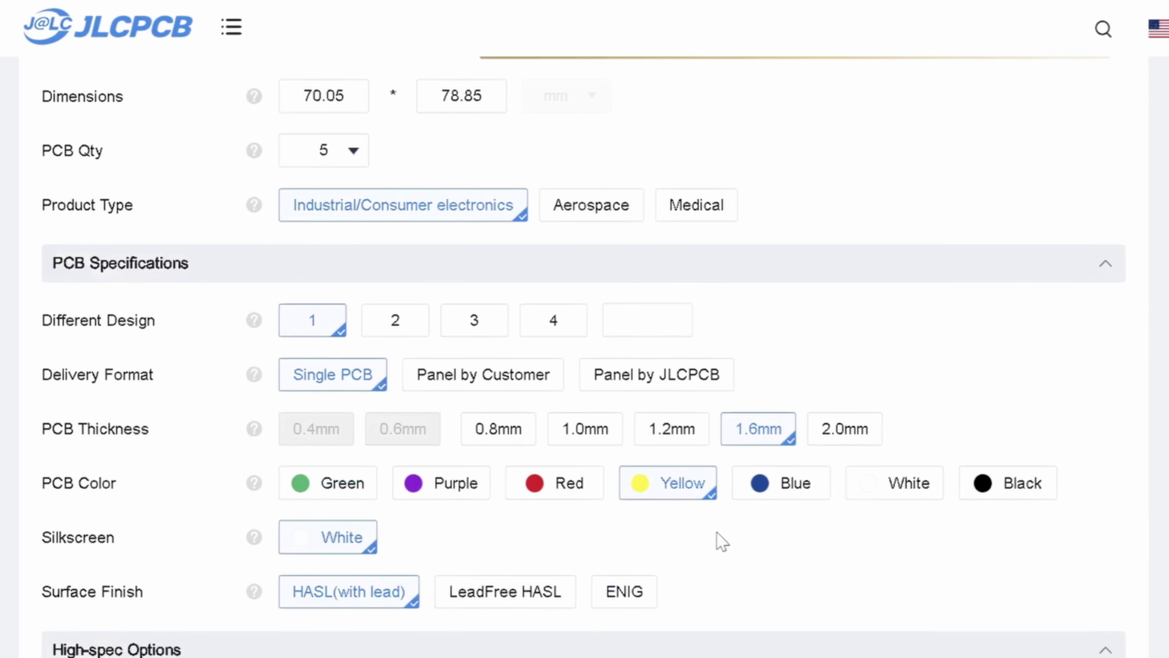
# Set the board colour to Yellow after briefly trying Green, then review the remaining PCB options.
pyautogui.click(299, 482)
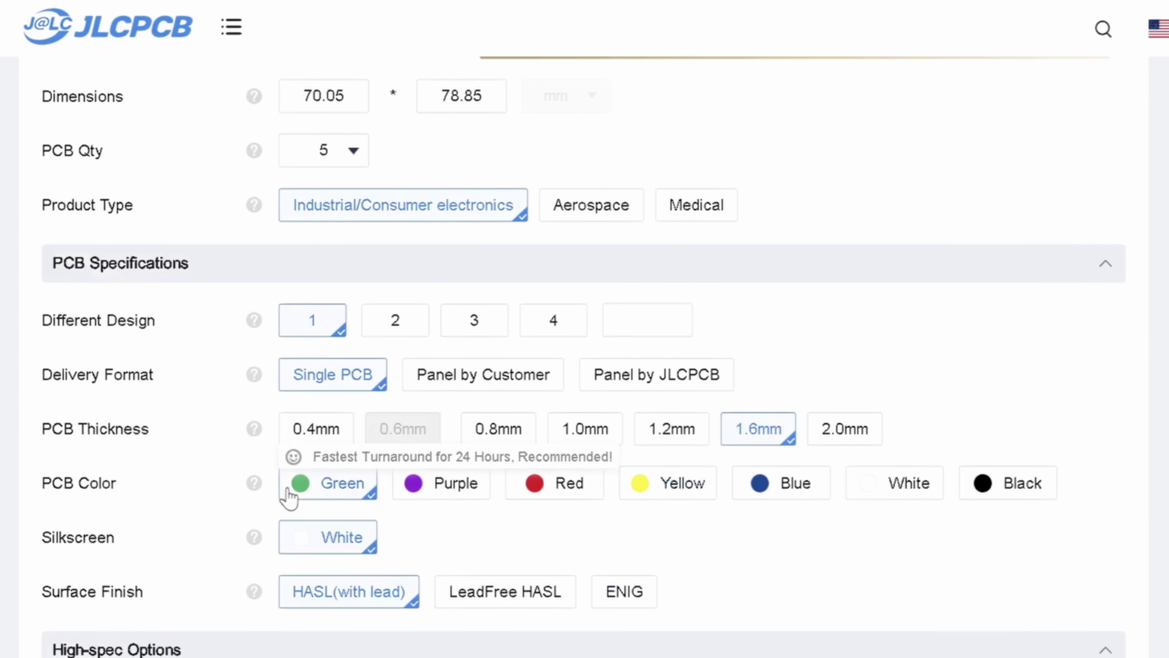
pyautogui.click(675, 490)
pyautogui.scroll(-5, 682, 522)
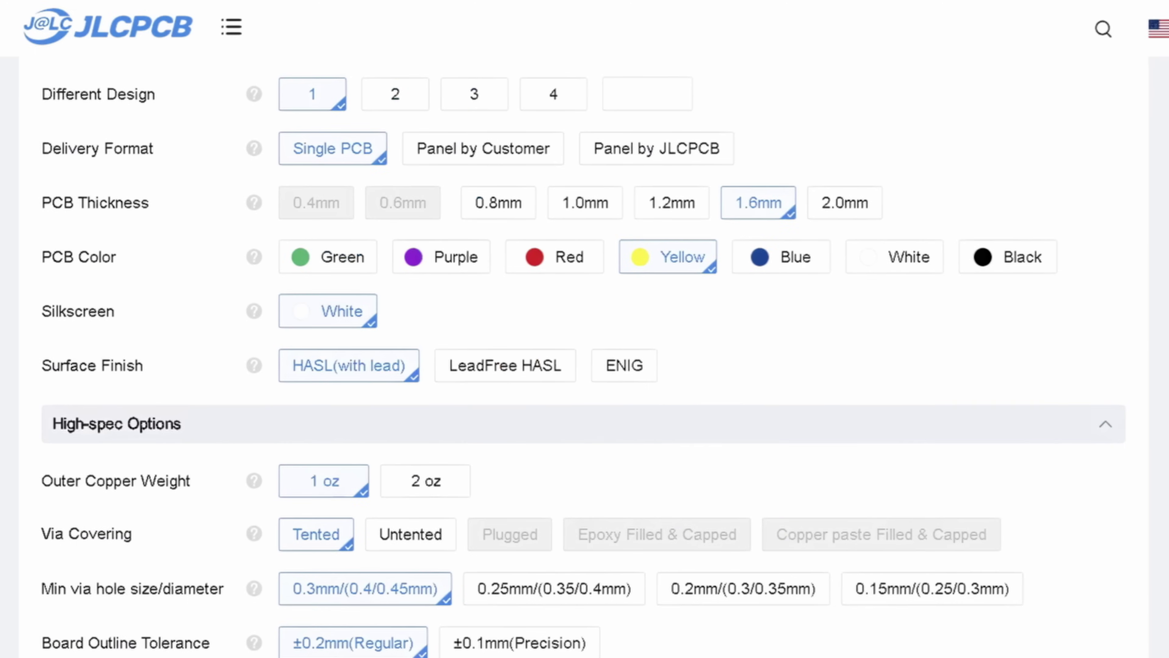
pyautogui.scroll(-5, 584, 359)
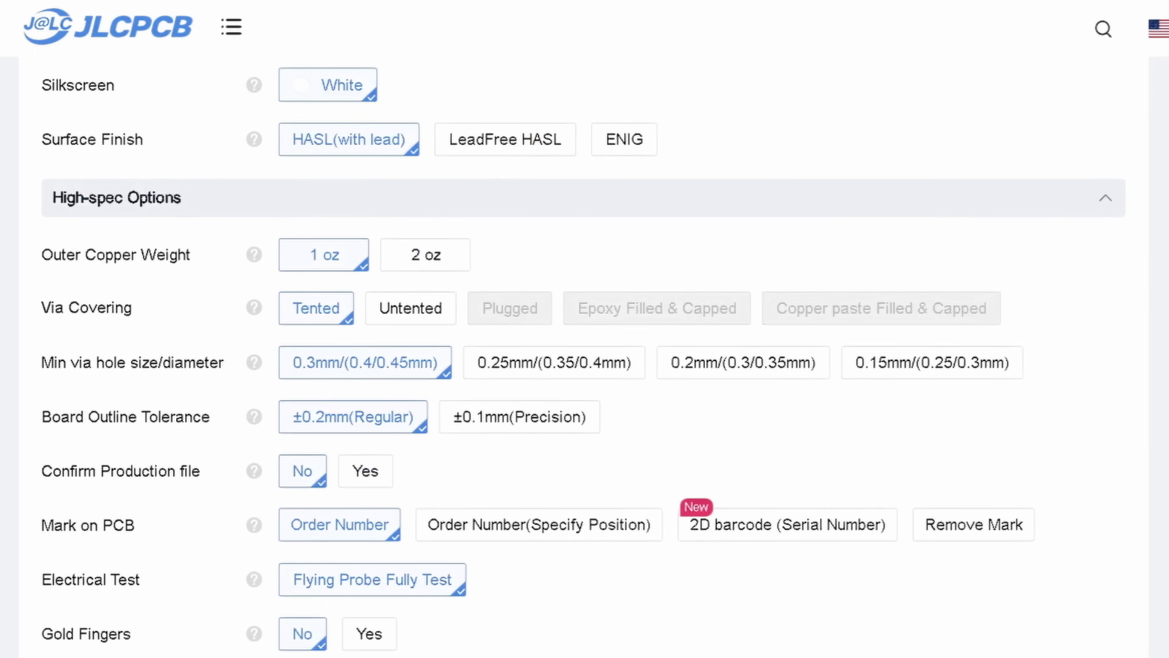
pyautogui.scroll(-10, 1000, 556)
# Switch on PCB Assembly for the order, keeping Top Side assembly.
pyautogui.click(1114, 528)
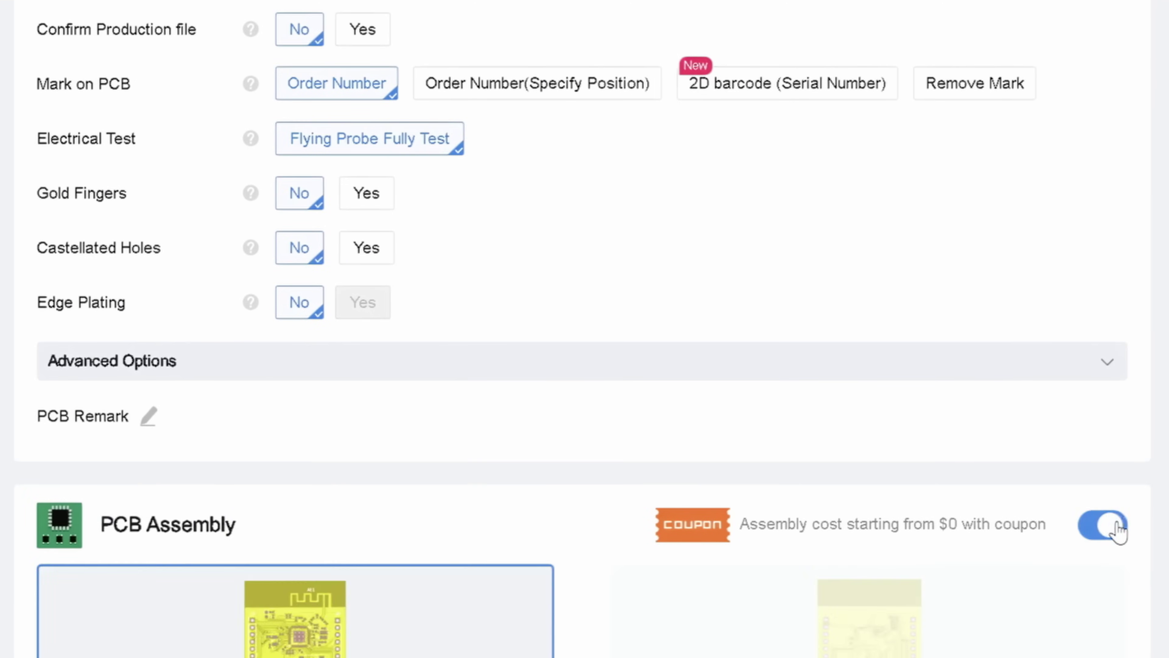
pyautogui.scroll(-10, 192, 394)
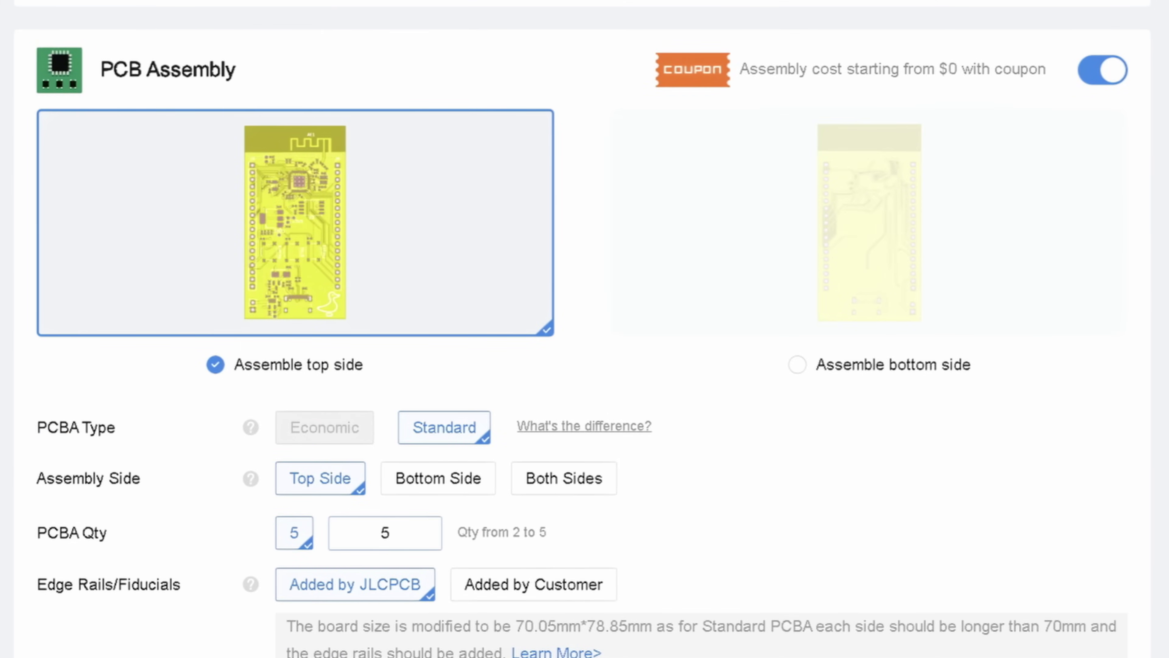
pyautogui.moveTo(55, 478); pyautogui.dragTo(131, 478)
pyautogui.scroll(-3, 287, 466)
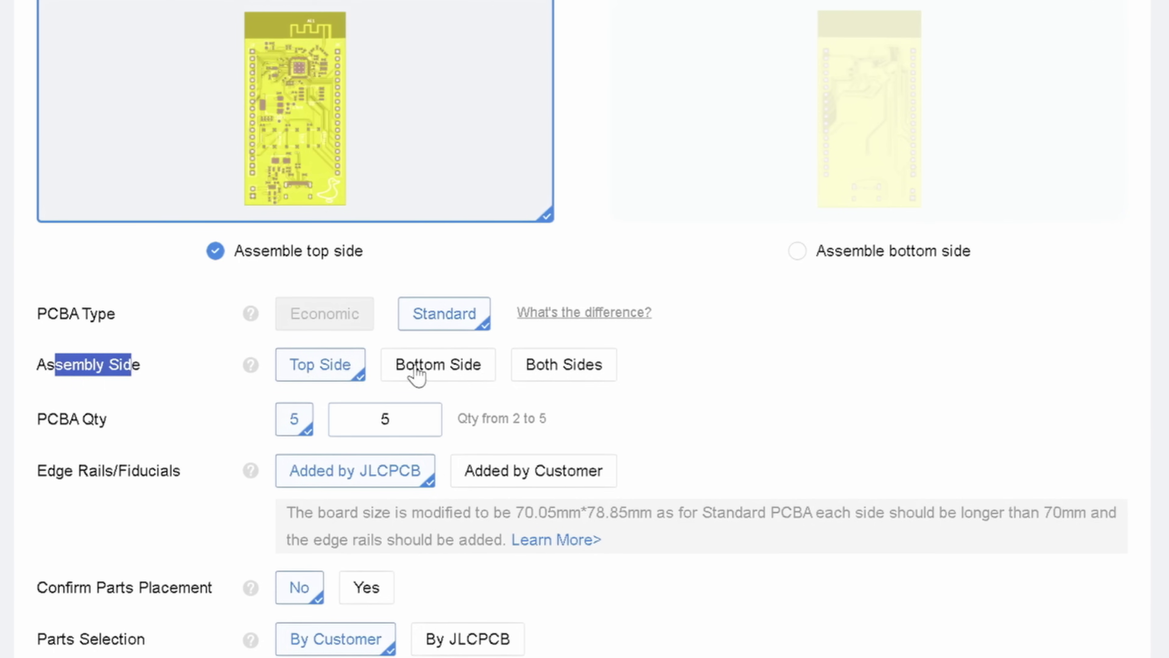
pyautogui.scroll(-8, 115, 244)
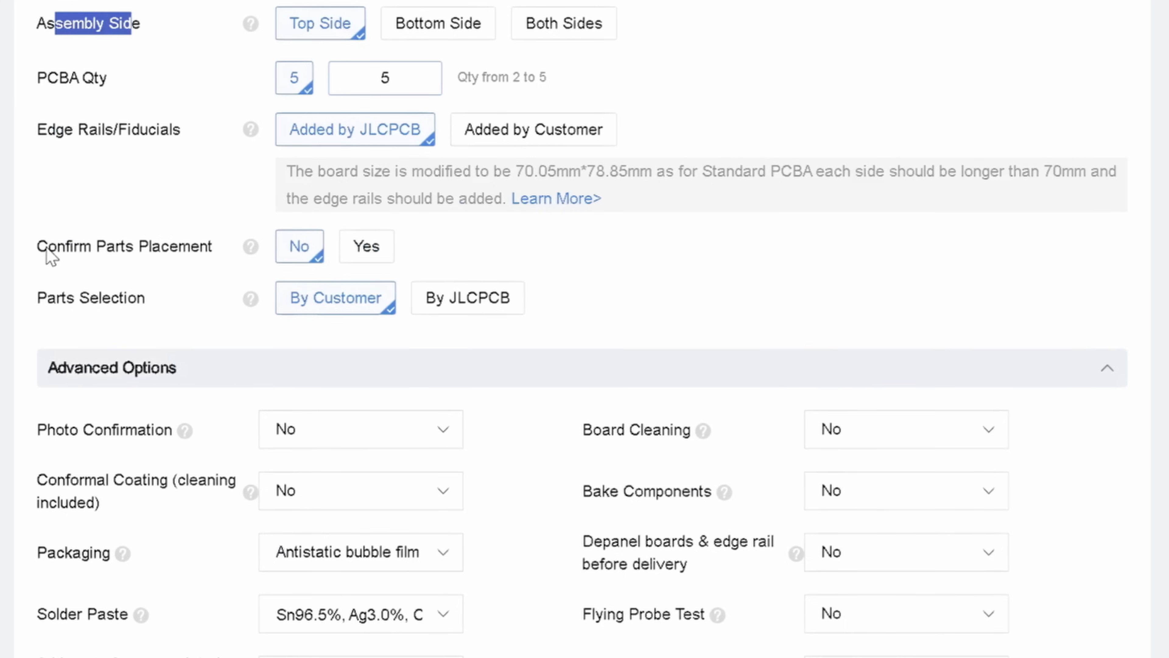
# Set Confirm Parts Placement to Yes and keep antistatic bubble film packaging in Advanced Options.
pyautogui.moveTo(47, 251); pyautogui.dragTo(149, 261)
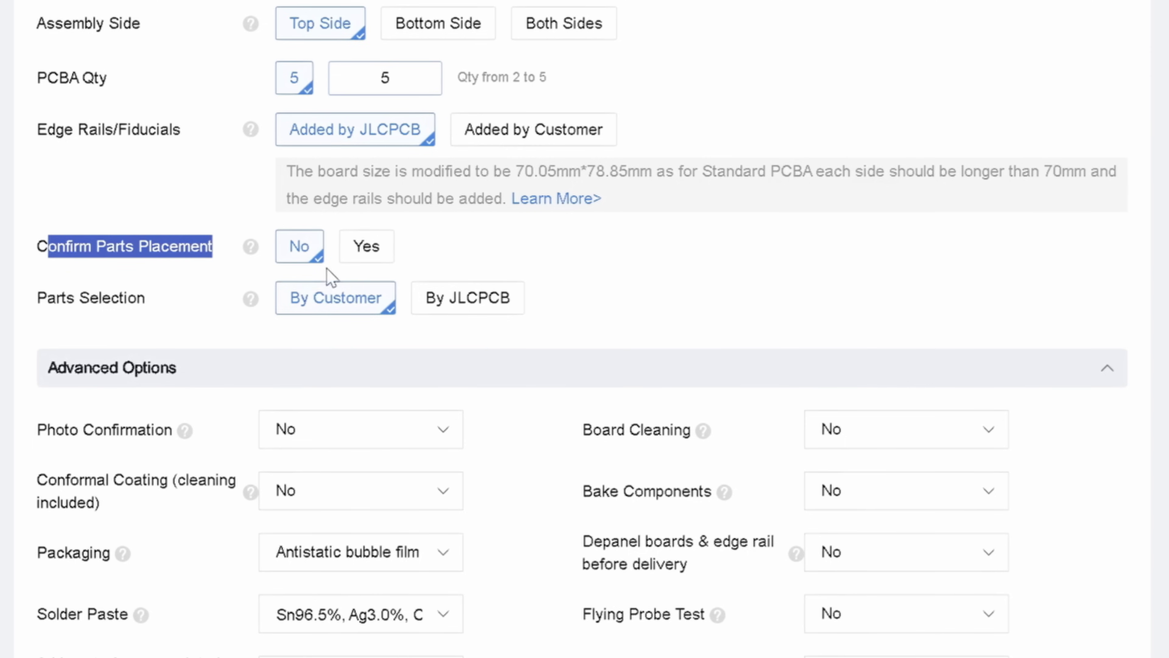
pyautogui.click(366, 249)
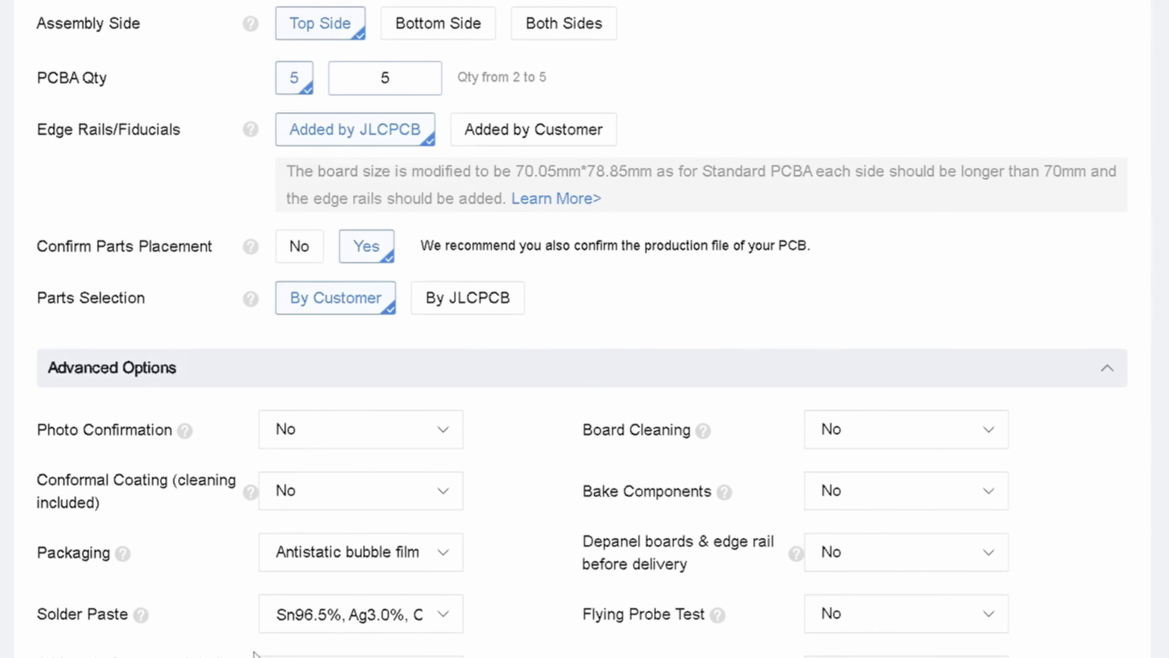
pyautogui.click(413, 619)
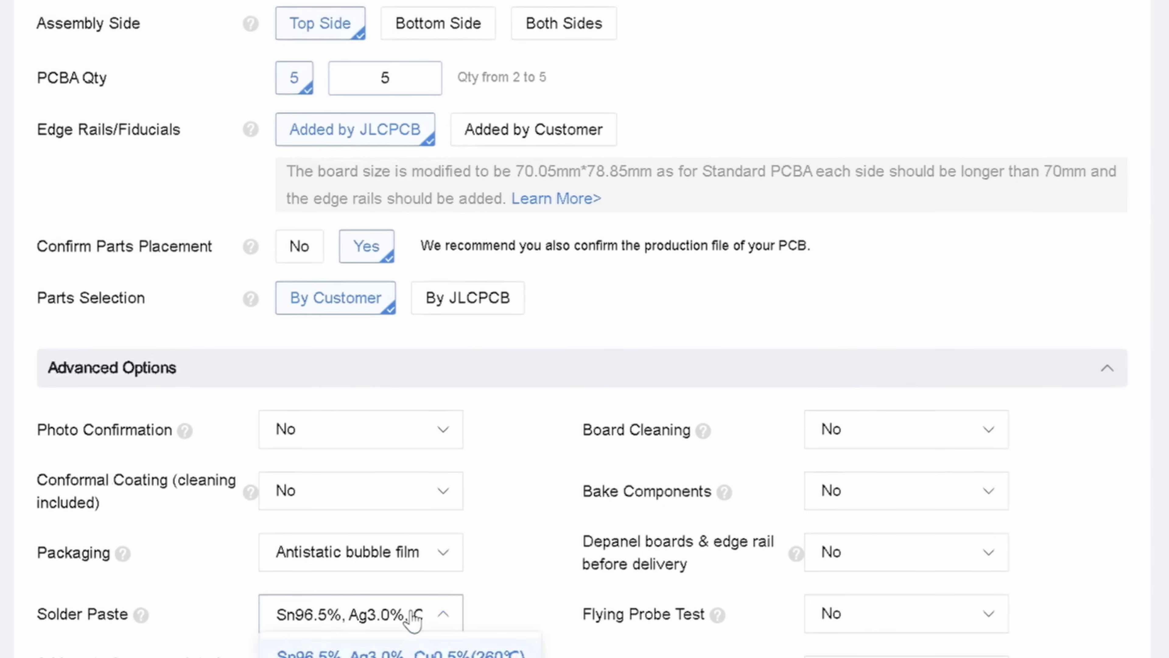
pyautogui.scroll(-5, 413, 620)
pyautogui.click(437, 346)
pyautogui.click(454, 384)
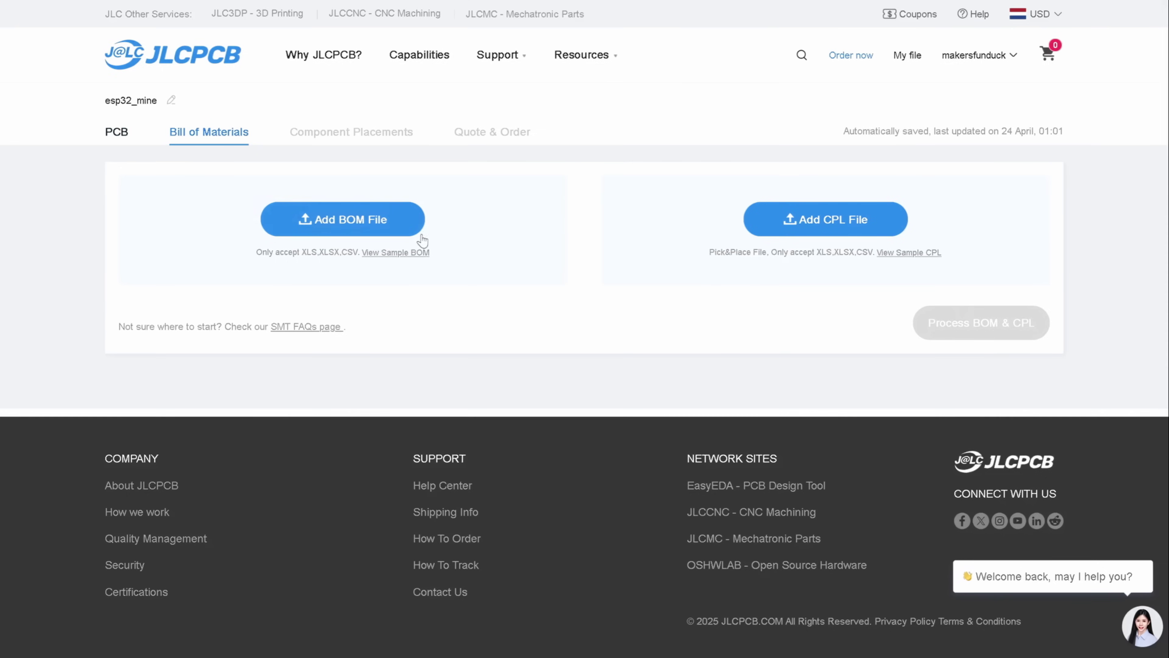
# Upload bom.csv as the BOM and positions.csv as the CPL file.
pyautogui.click(325, 222)
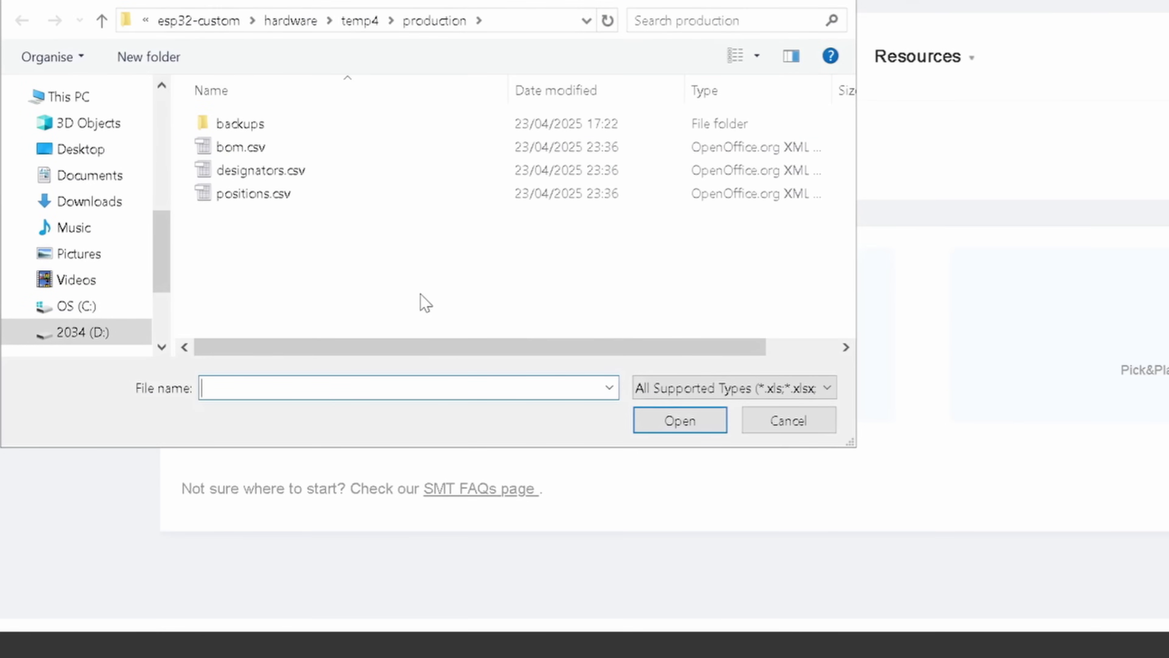
pyautogui.doubleClick(242, 148)
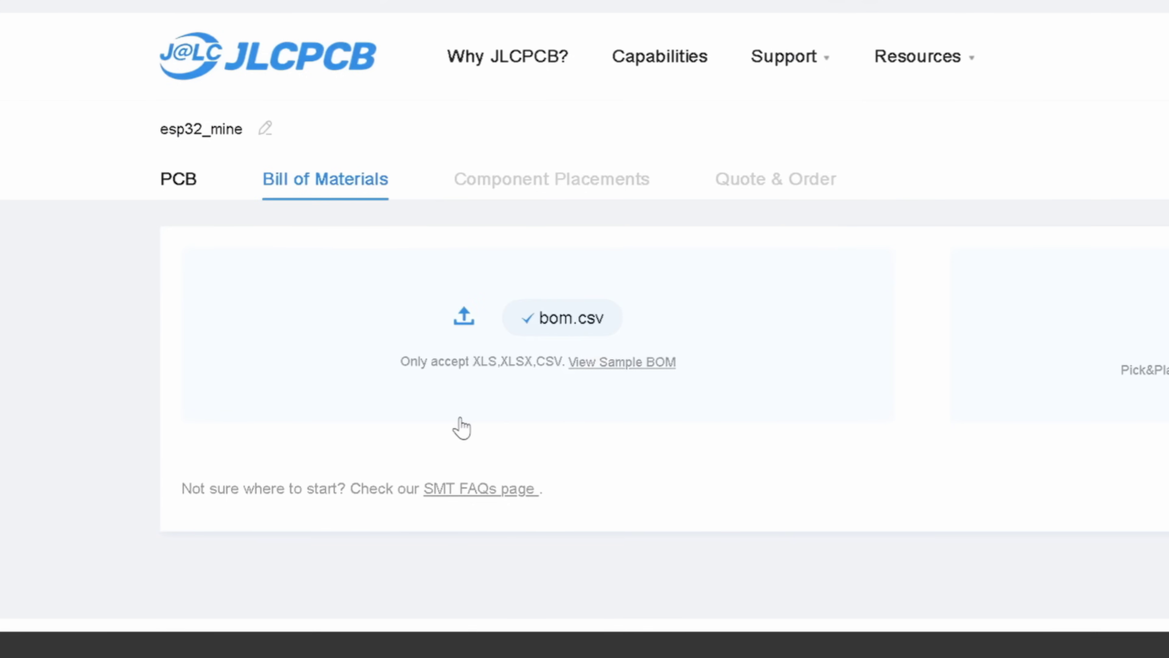
pyautogui.click(690, 321)
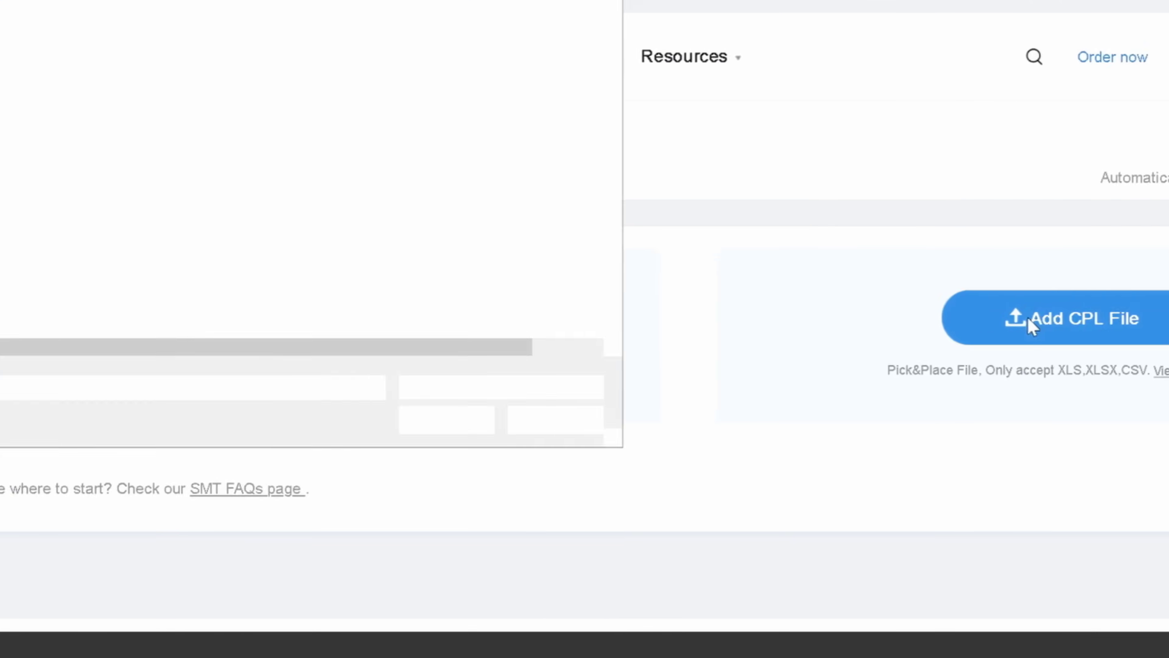
pyautogui.doubleClick(258, 196)
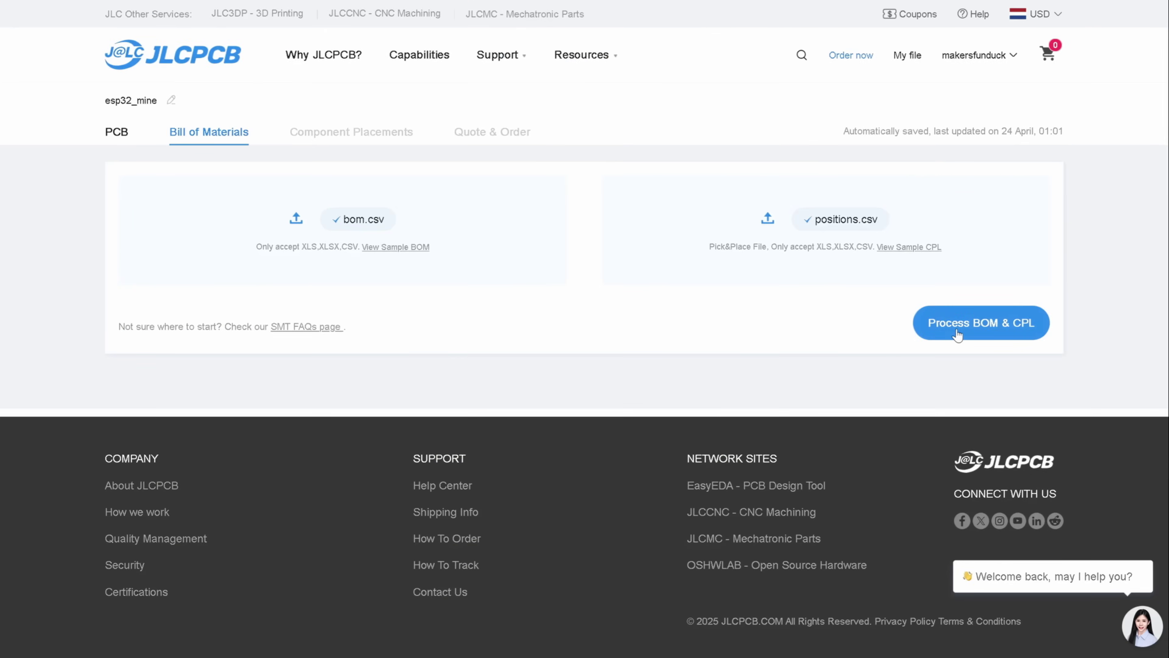
# Process the BOM and CPL, noting that designators +3V3, GND1 and AE1 are missing.
pyautogui.click(958, 335)
pyautogui.moveTo(428, 338); pyautogui.dragTo(460, 340)
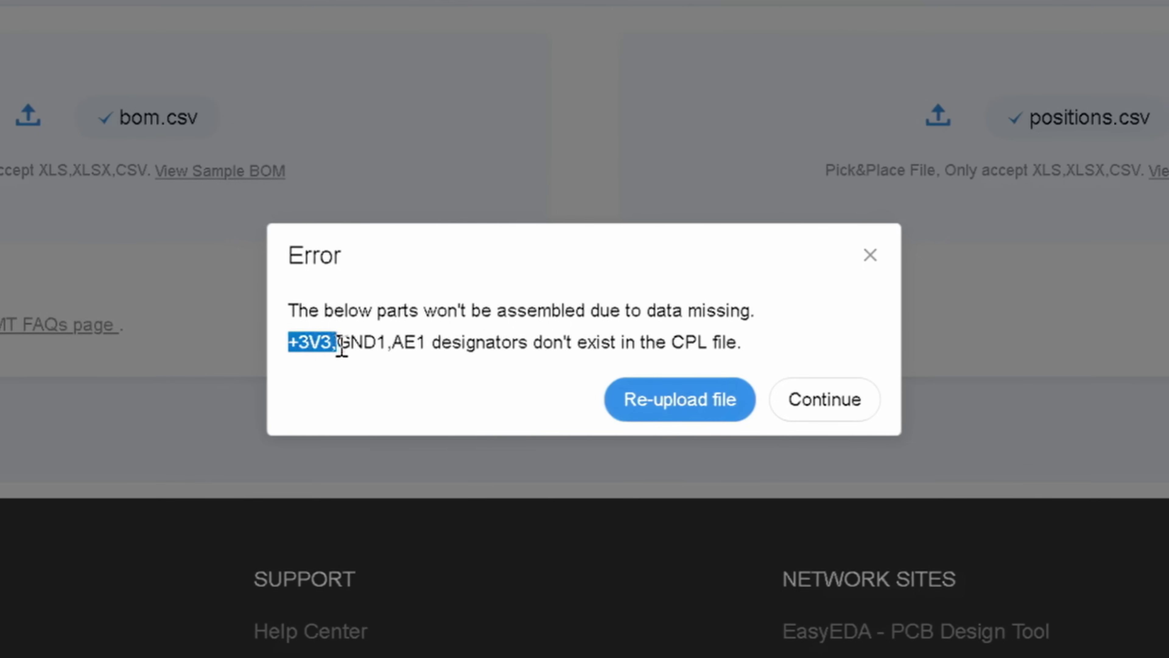
pyautogui.moveTo(348, 344); pyautogui.dragTo(424, 346)
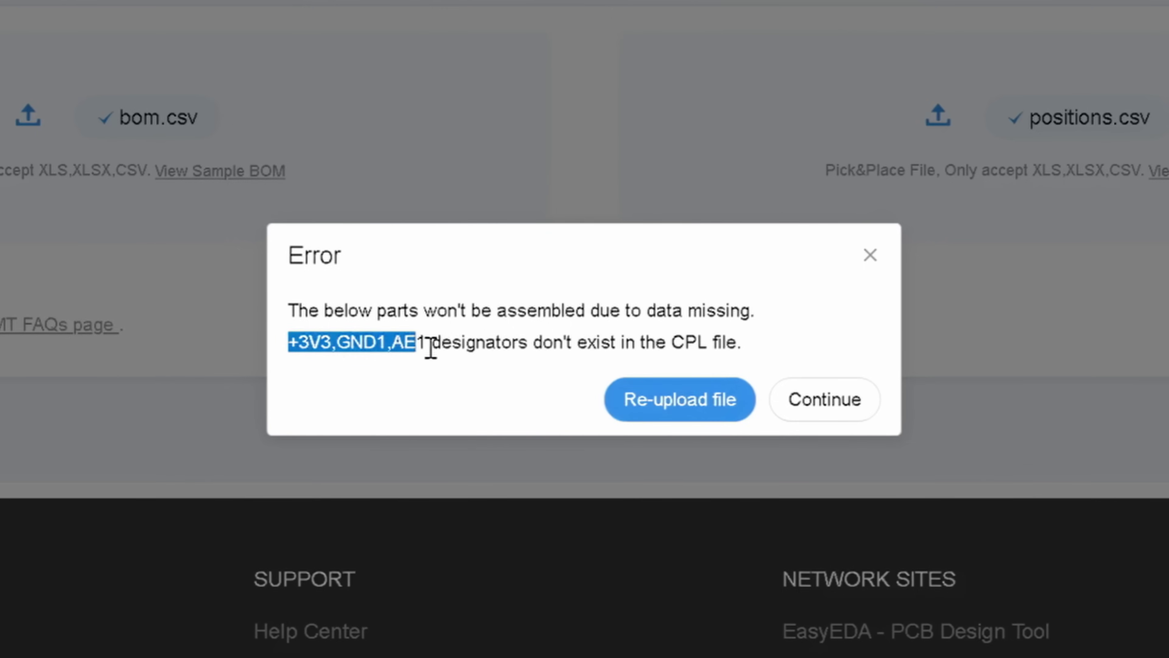
# Accept the missing designators and search part C318884 for the FLASH1 button.
pyautogui.click(843, 396)
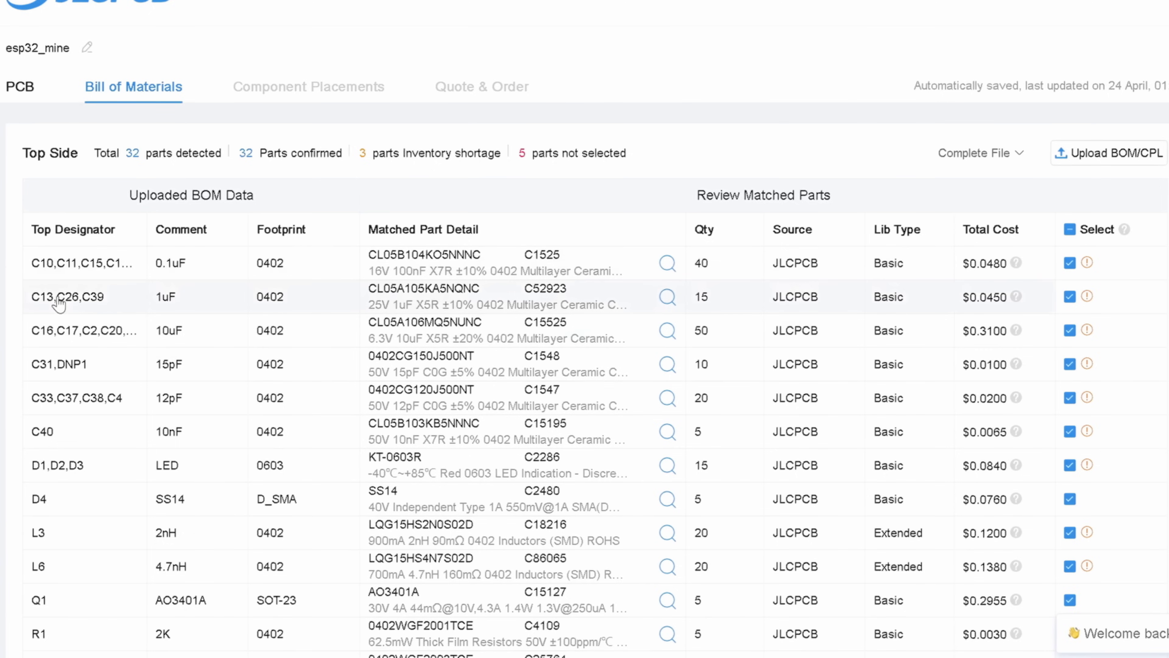
pyautogui.scroll(-10, 683, 366)
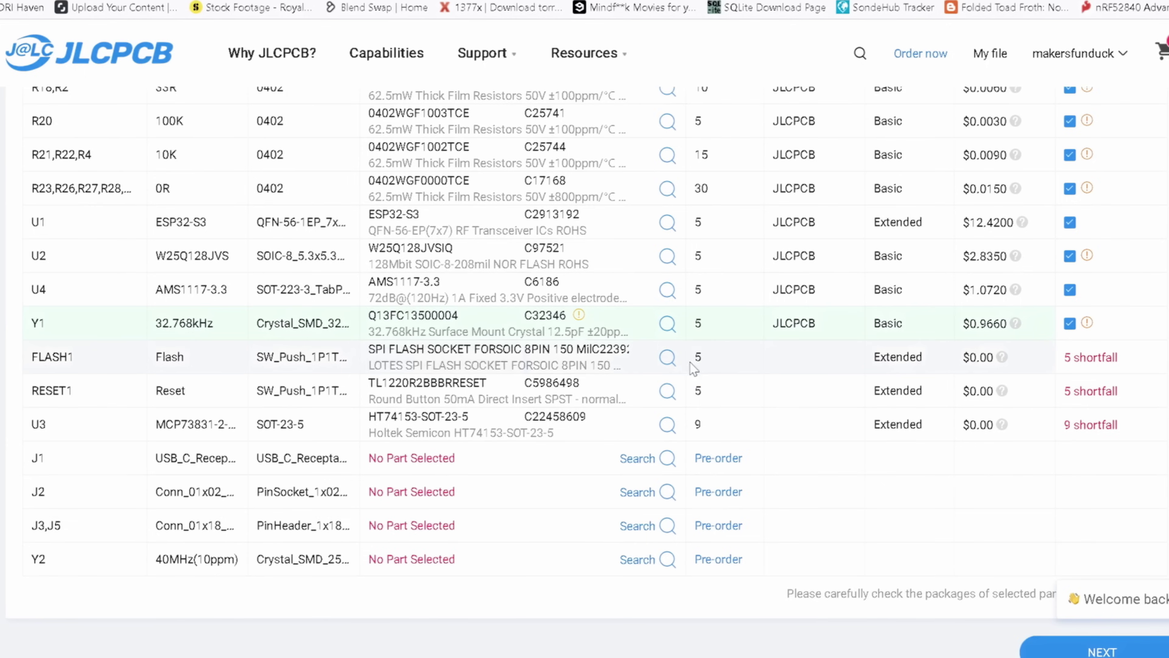
pyautogui.click(668, 359)
pyautogui.doubleClick(126, 451)
pyautogui.write('C318884')
pyautogui.click(299, 451)
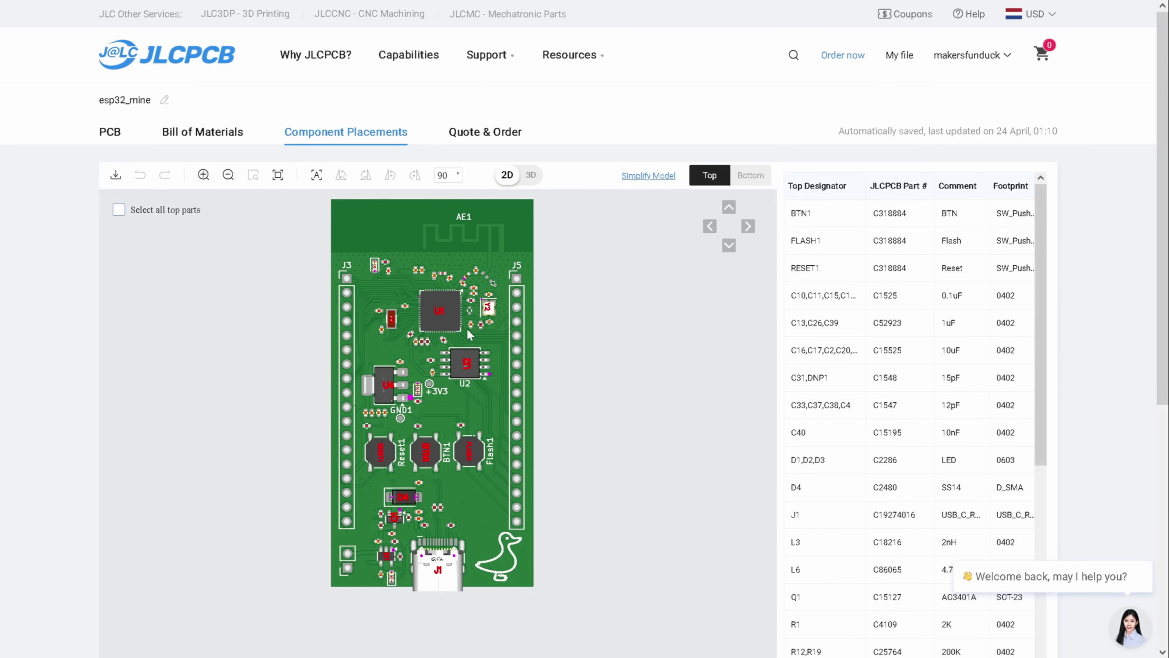
# Rotate the U1 chip 90° right in the placement preview.
pyautogui.scroll(5, 456, 318)
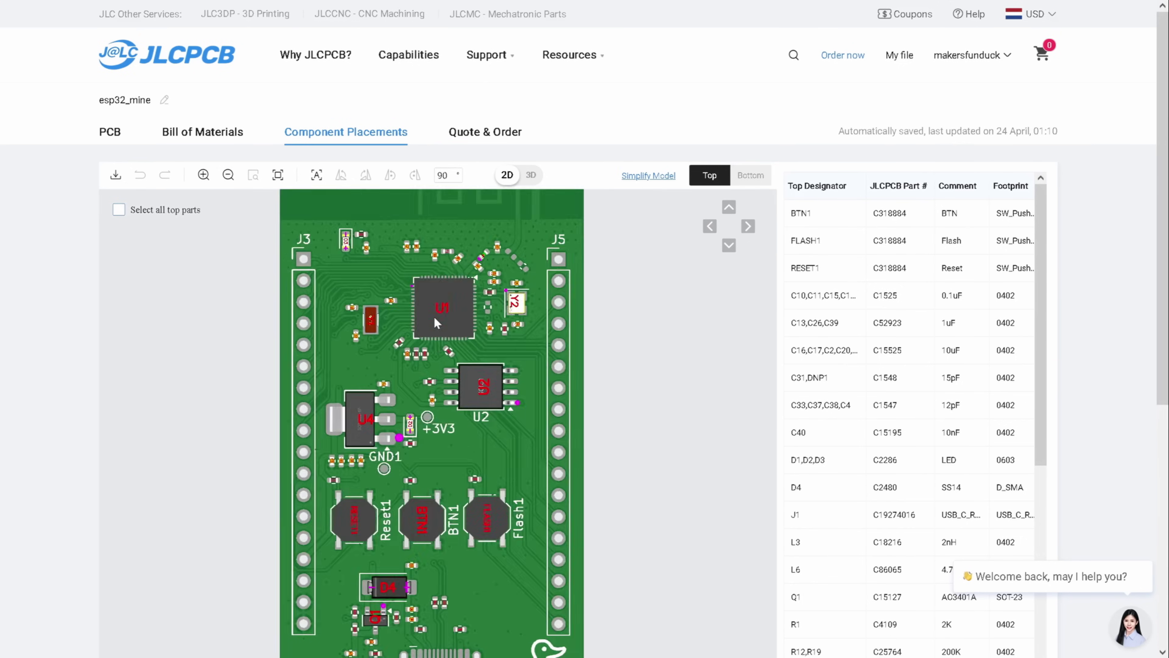
pyautogui.click(432, 273)
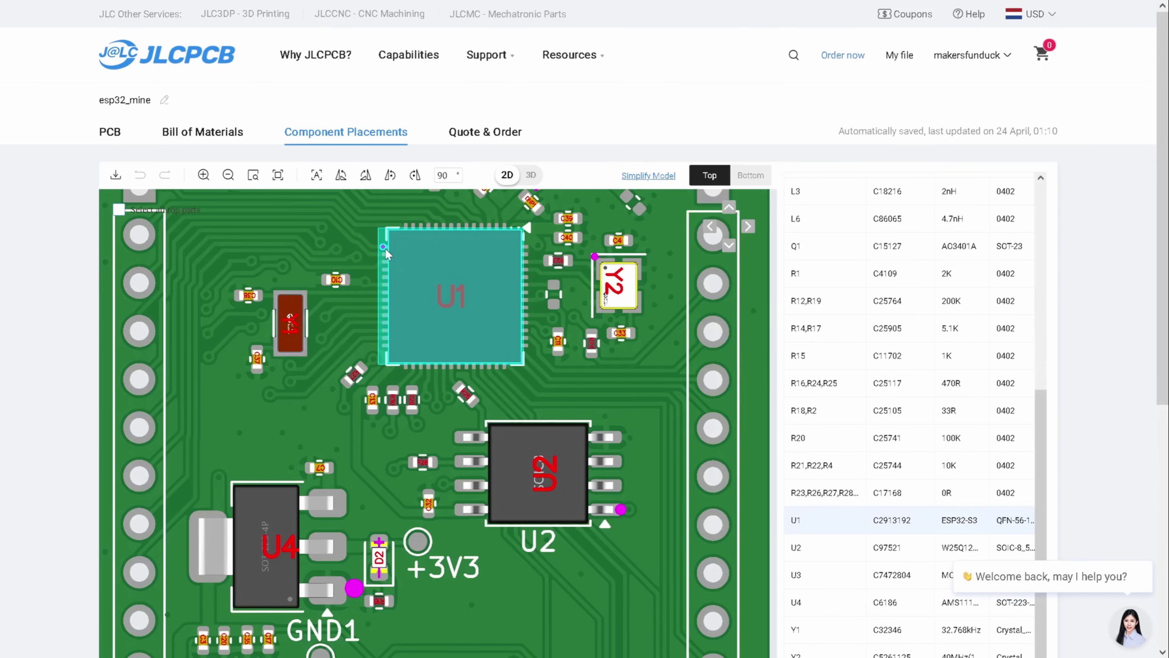
pyautogui.click(366, 177)
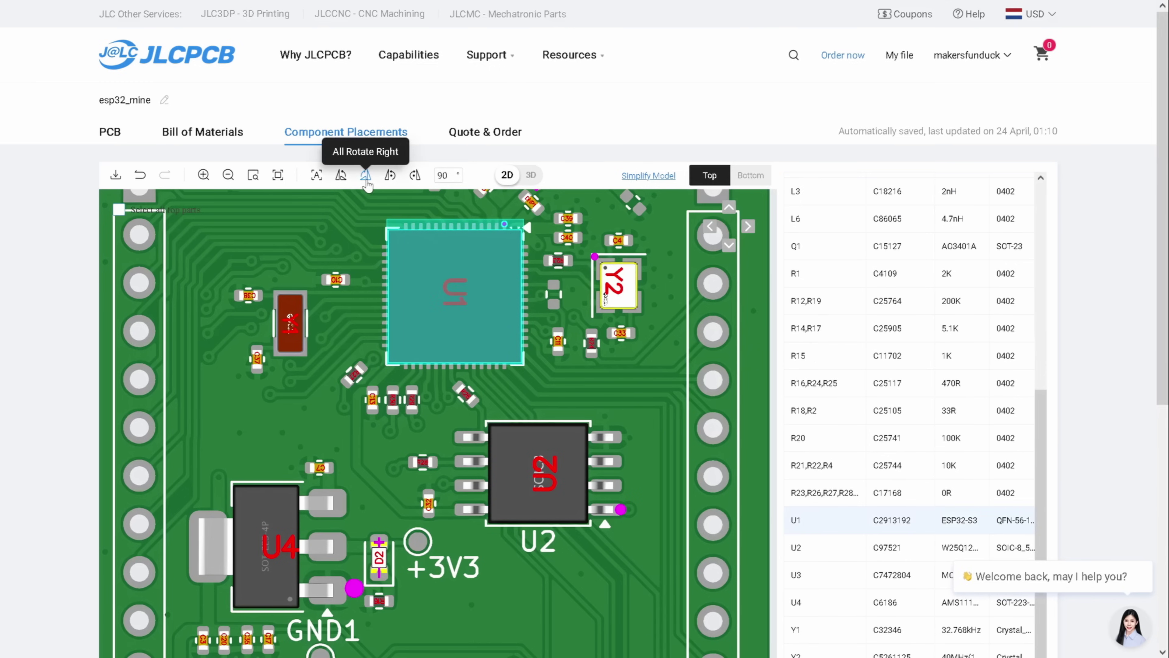
pyautogui.scroll(-5, 497, 480)
pyautogui.scroll(3, 489, 487)
pyautogui.scroll(-2, 489, 487)
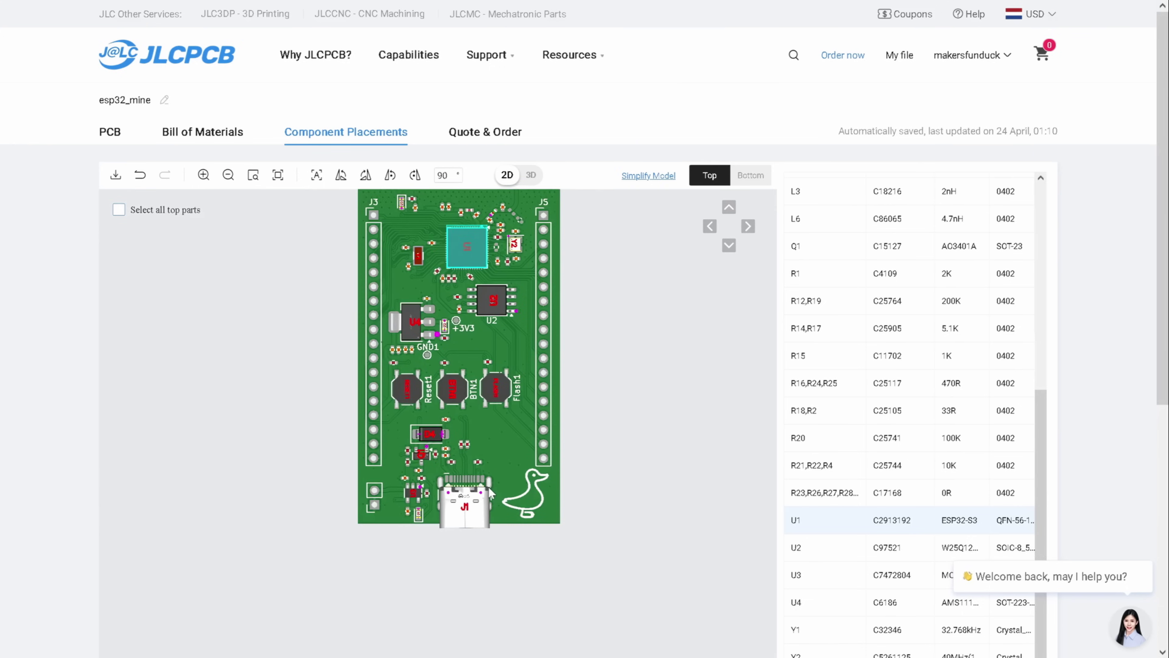
pyautogui.scroll(4, 479, 513)
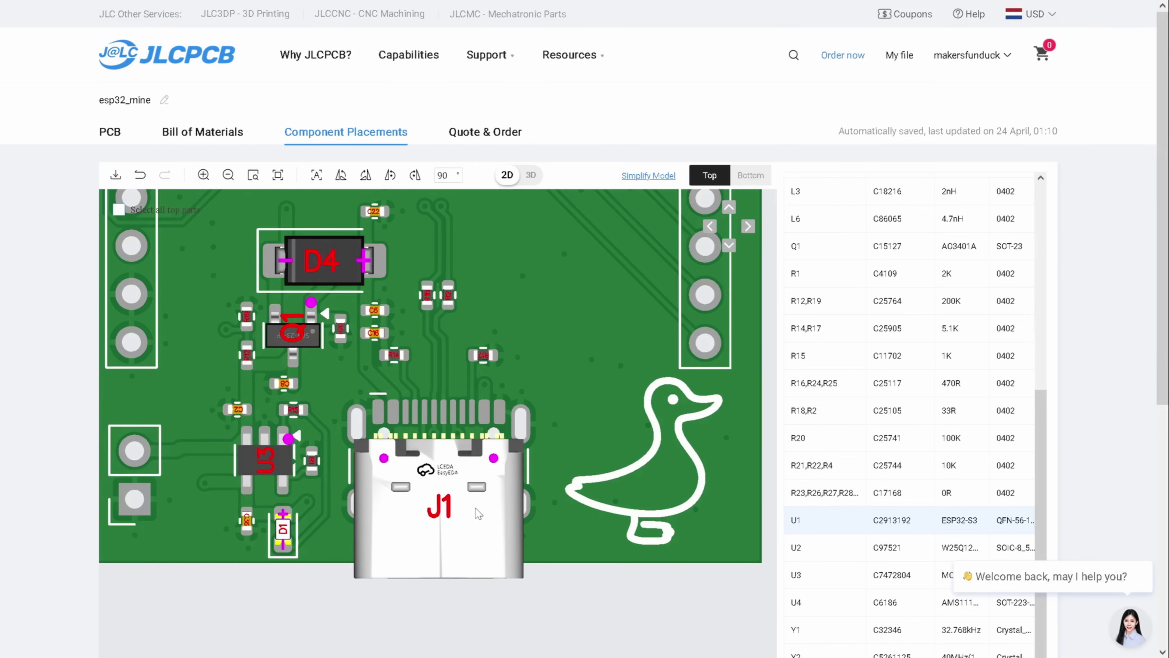
# Check the J1 USB connector's placement, then proceed to the $49.01 Economic PCBA quote.
pyautogui.click(488, 546)
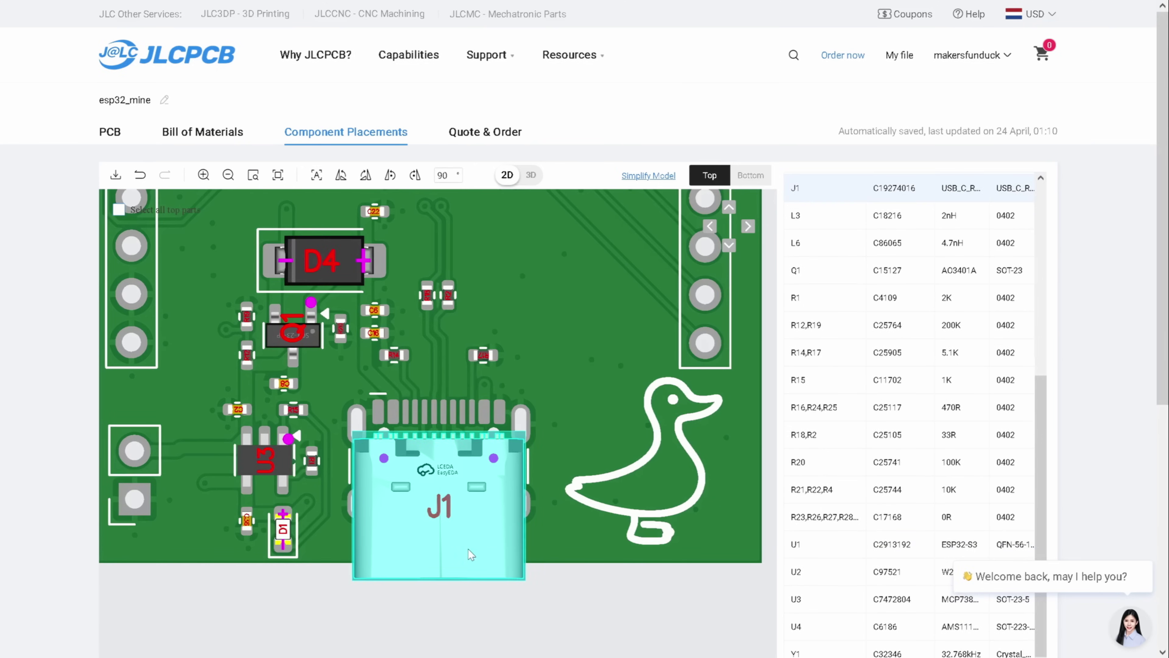
pyautogui.scroll(-5, 471, 526)
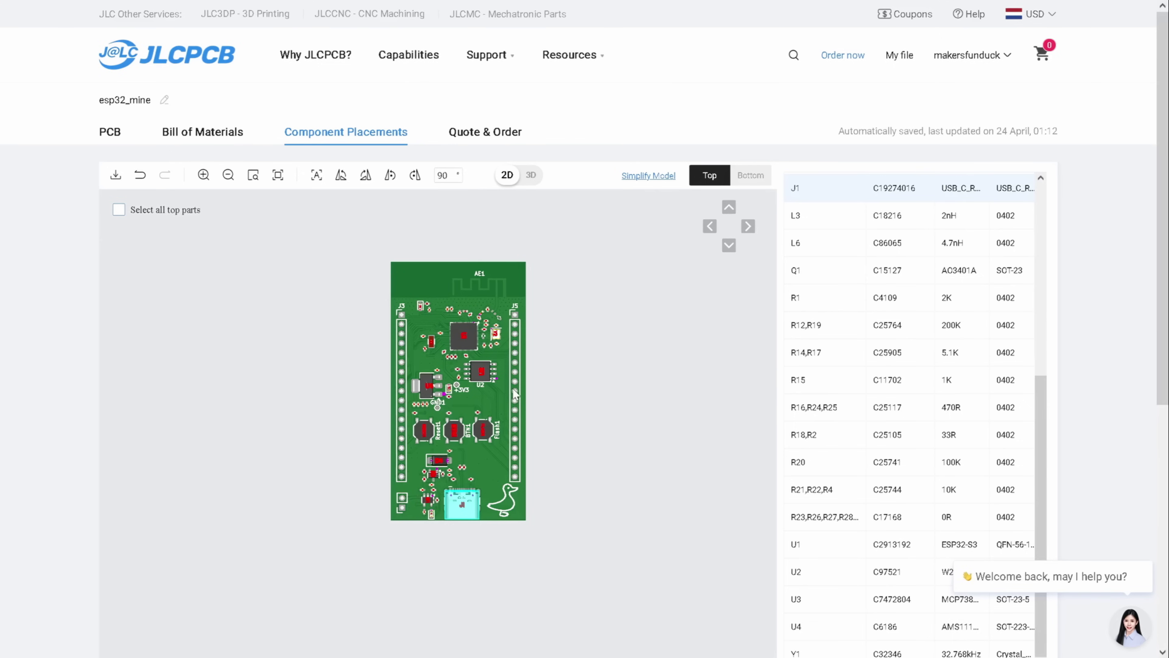
pyautogui.scroll(-8, 1078, 218)
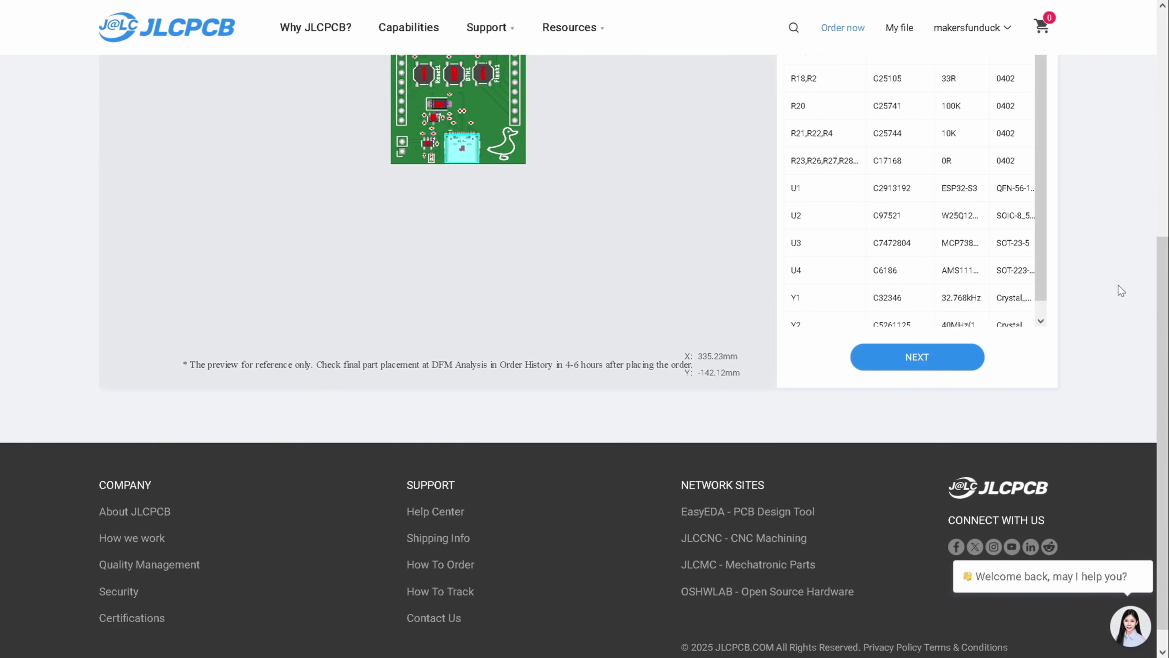
pyautogui.click(887, 357)
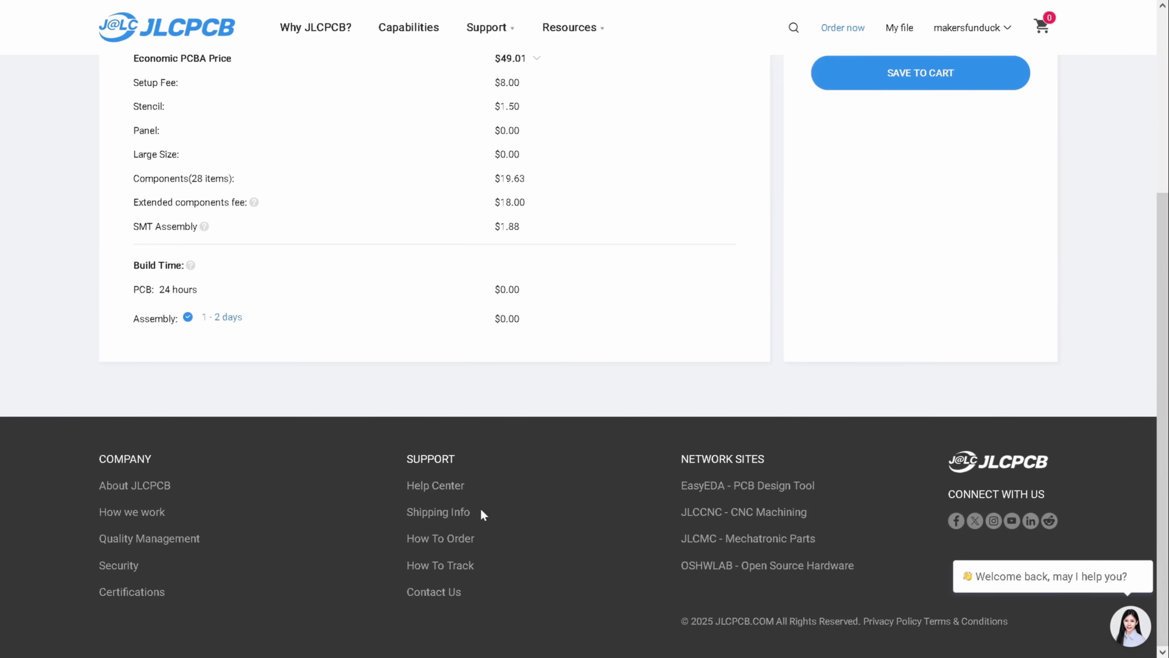